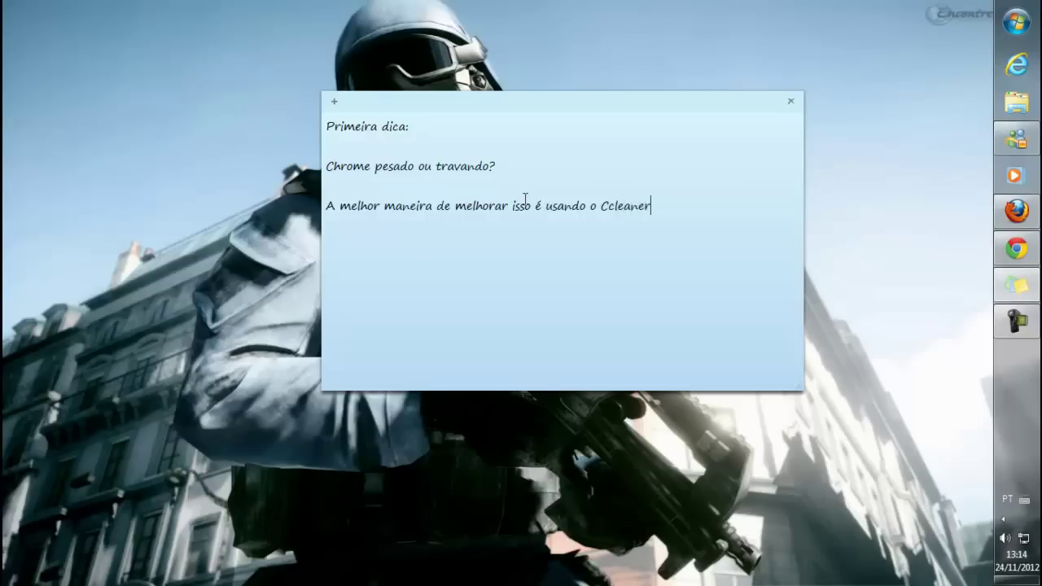
- Add the note line "Ccleaner é um programa de limpeza... isso mesmo! Ele irá fazer uma faxina no seu pc, e consequentemente no seu navegador"
{"action": "type", "text": "Ccleaner é um programa de limpeza"}
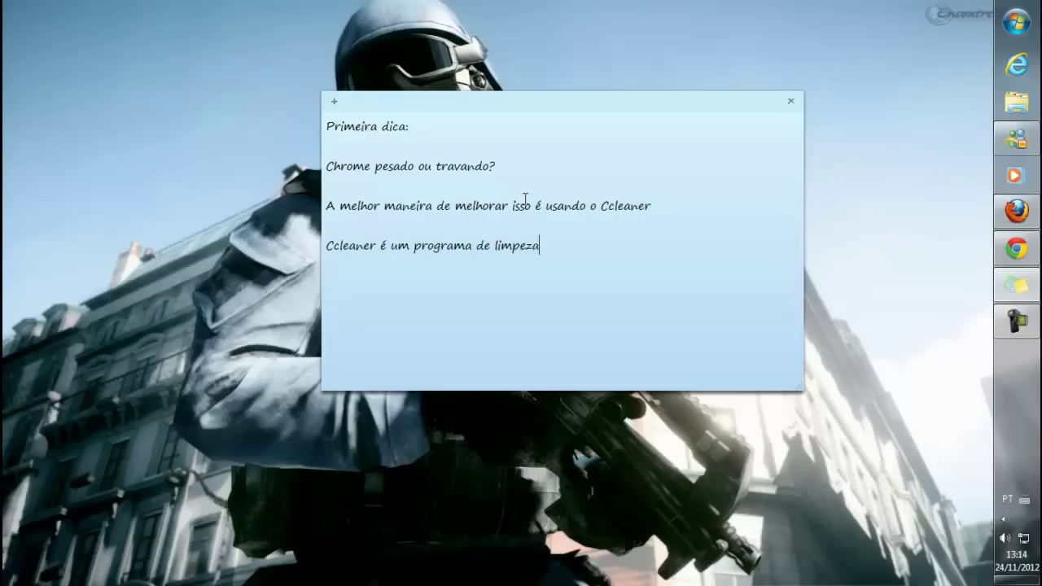
{"action": "type", "text": "... isso mesmo! Ele irá fazer uma faxina no seu "}
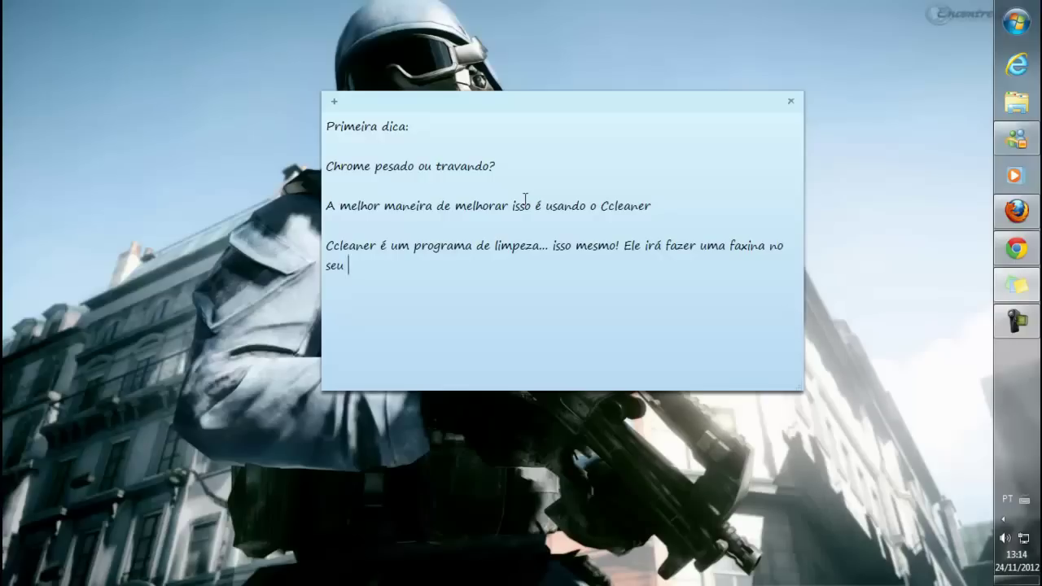
{"action": "type", "text": "pc, e conseg"}
{"action": "type", "text": "uentemente no"}
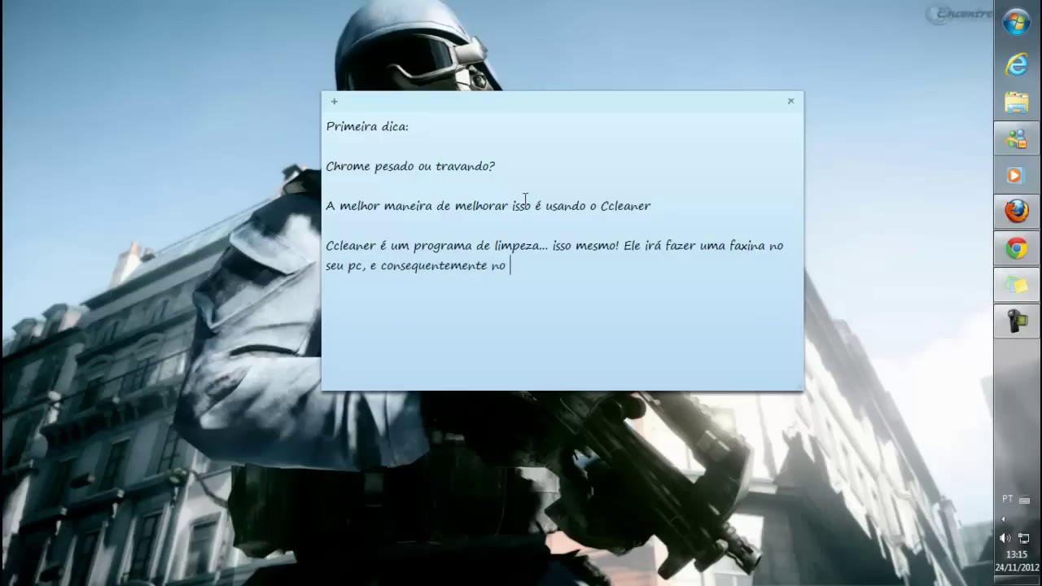
{"action": "type", "text": " seu navegador"}
- Add the paragraph "Caso não tenha ele instalado no seu pc, estarei deixando o link para donwload na descrição do vídeo" to the note
{"action": "type", "text": "Caso não tenha"}
{"action": "type", "text": " ele insta"}
{"action": "type", "text": "lado "}
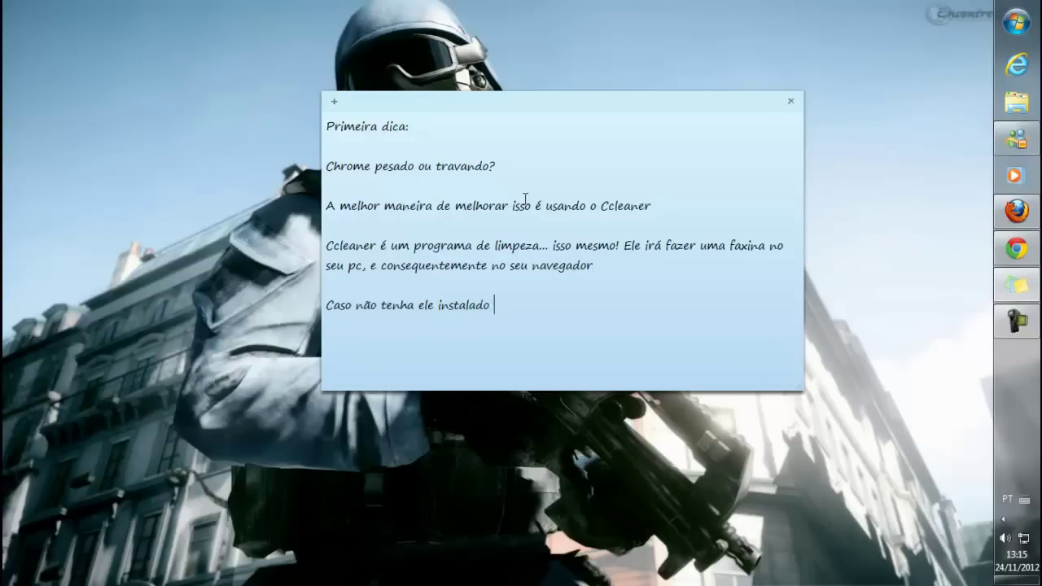
{"action": "type", "text": "no seu pc, estarei deixando o lin"}
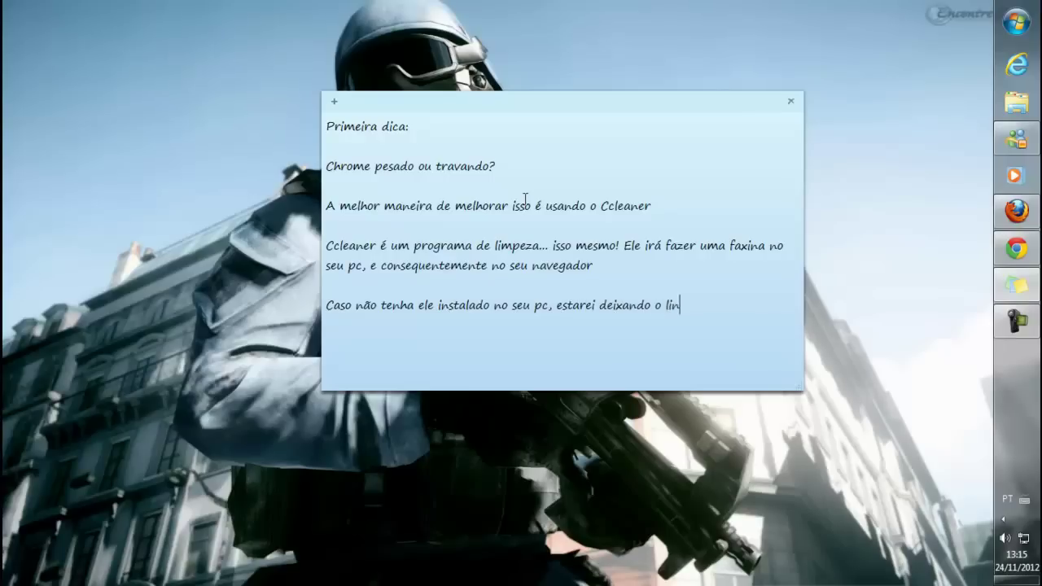
{"action": "type", "text": "k para donwload na descr"}
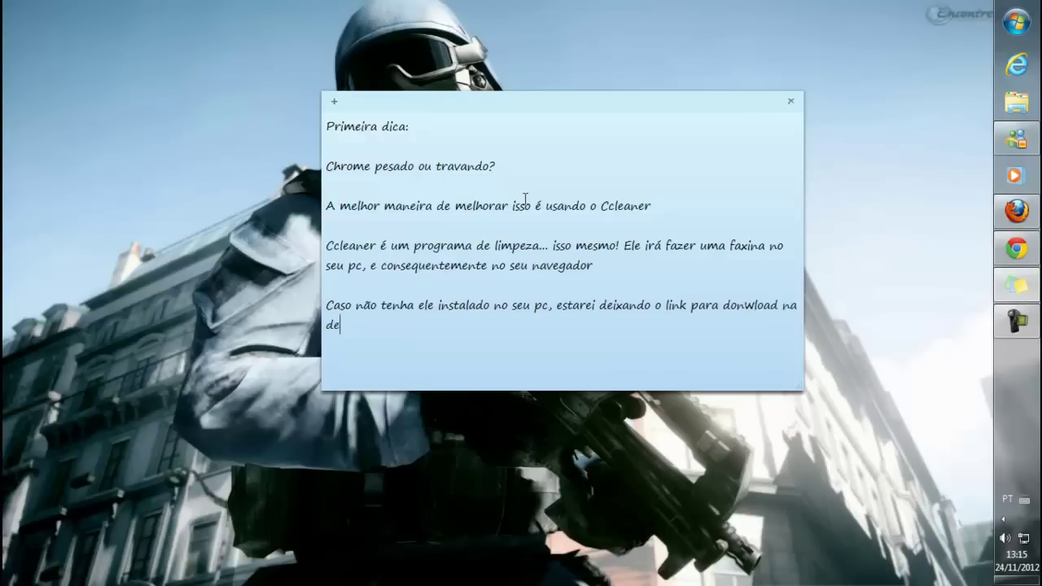
{"action": "type", "text": "ição do vídeo"}
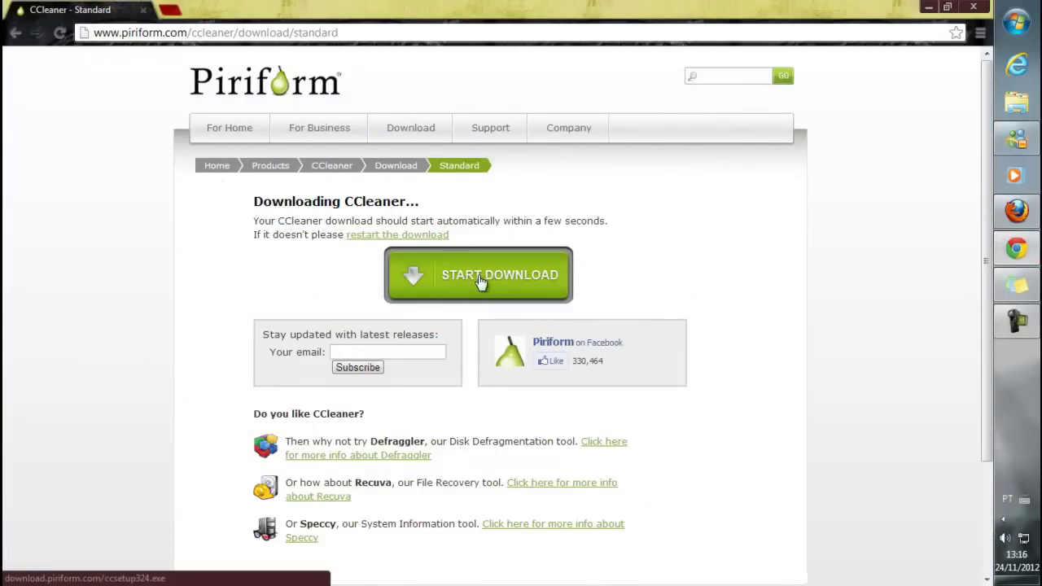
- Start the CCleaner installer download and add "espere terminar o download, e insta" below the link in the sticky note
{"action": "left_click", "coordinate": [481, 281]}
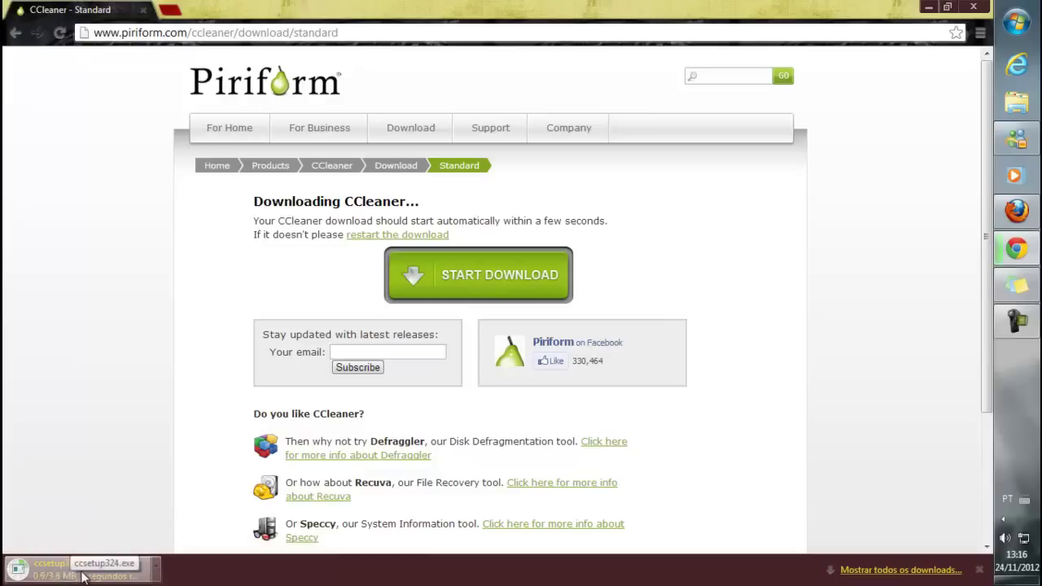
{"action": "left_click", "coordinate": [1017, 287]}
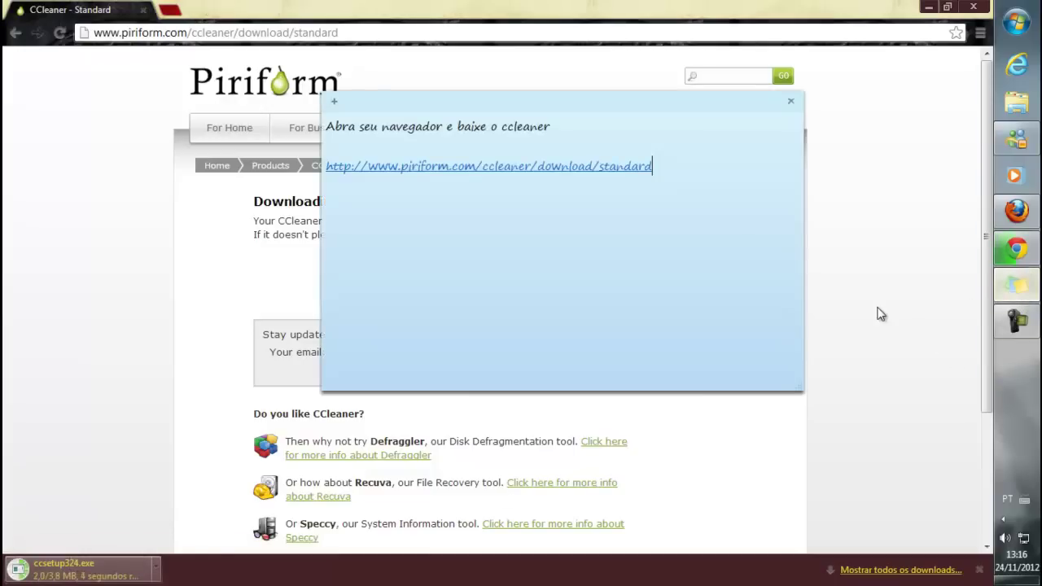
{"action": "type", "text": "espere "}
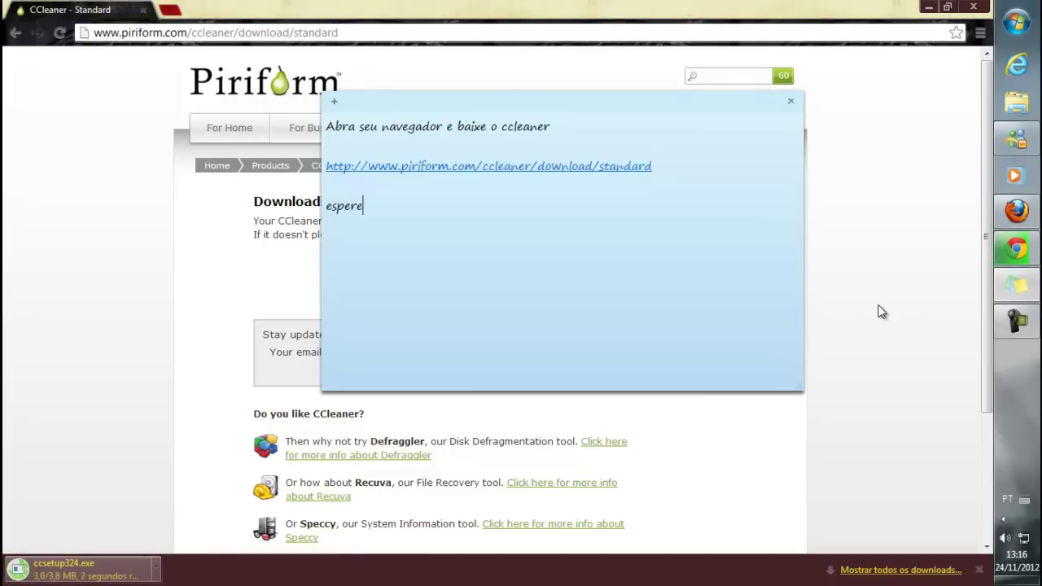
{"action": "type", "text": "terminar o down"}
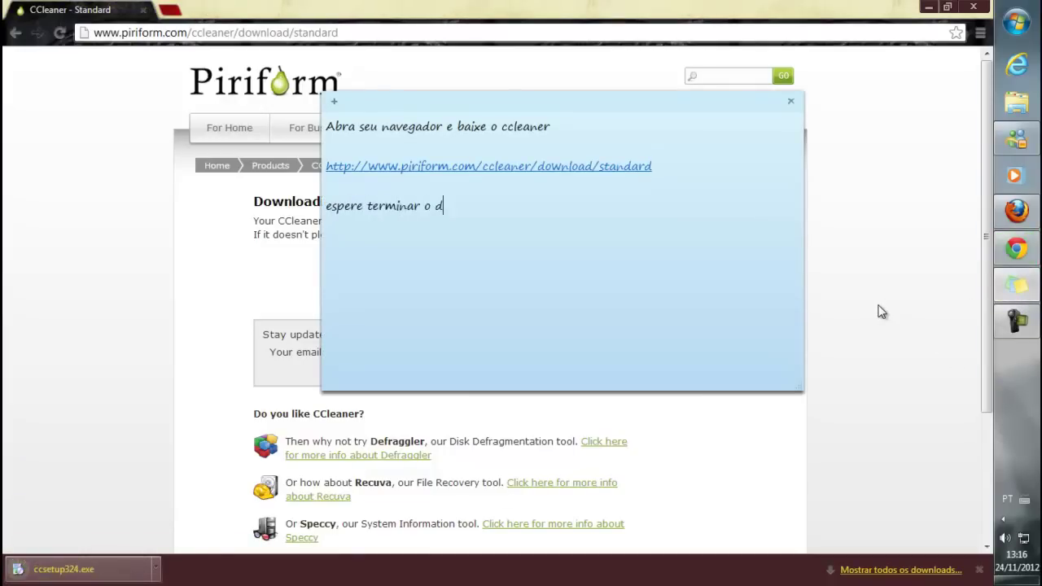
{"action": "type", "text": "load, e insta"}
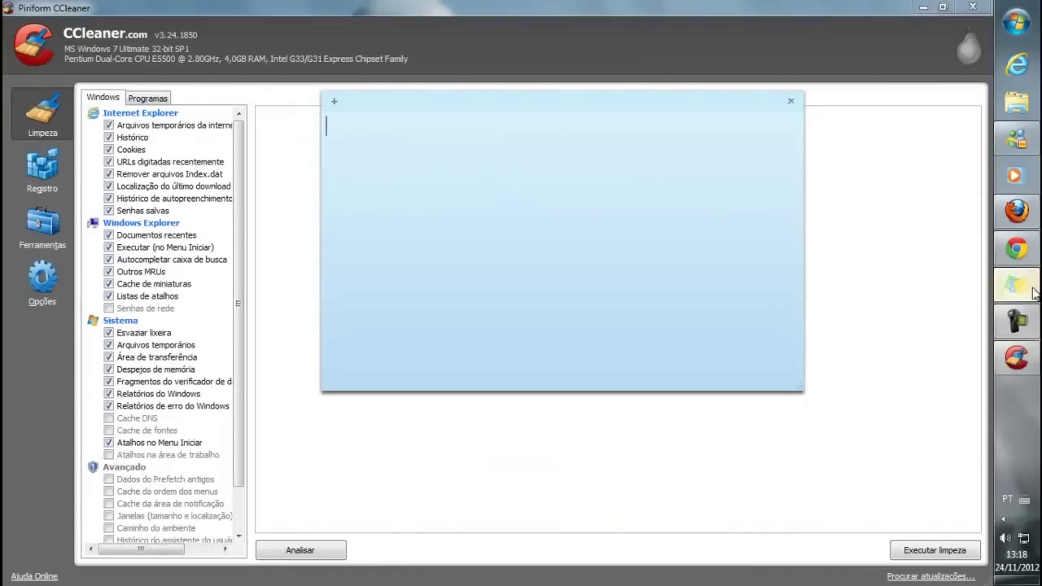
- Write in the note "Com o programa aberto, clique em LIMPEZA na aba do lado esquerdo" and "depois em ANALISAR, e em EXECUTAR LIMPENZA!"
{"action": "type", "text": "Com o programa aberto"}
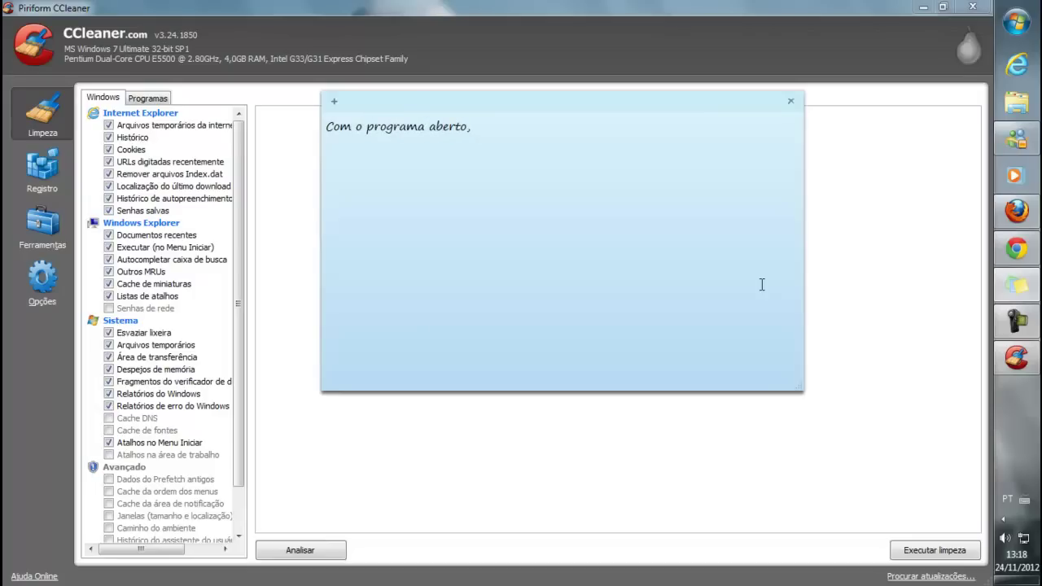
{"action": "type", "text": ", clique em LIMPE"}
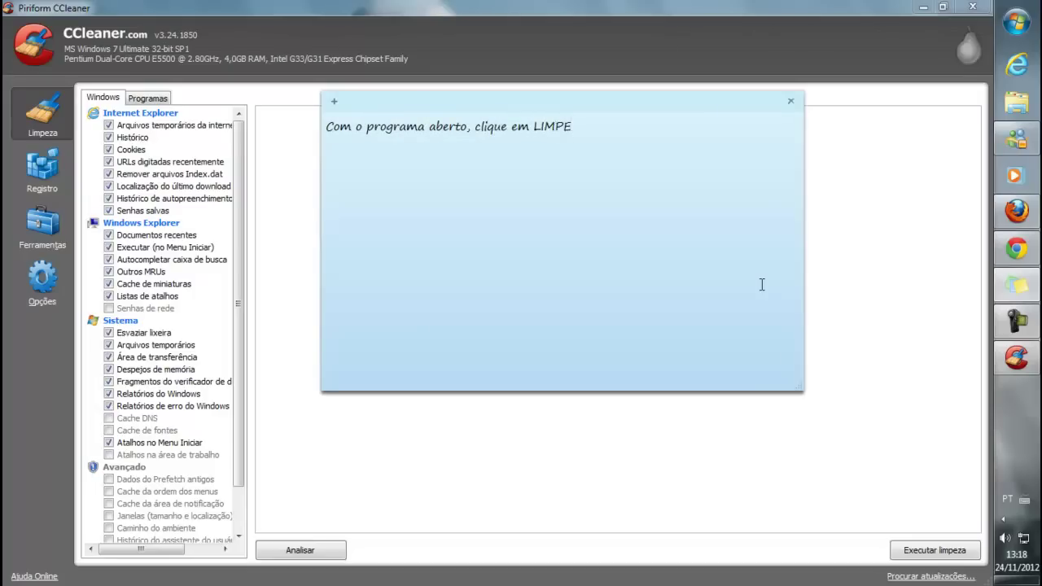
{"action": "type", "text": "ZA na aba do lado esquerdo"}
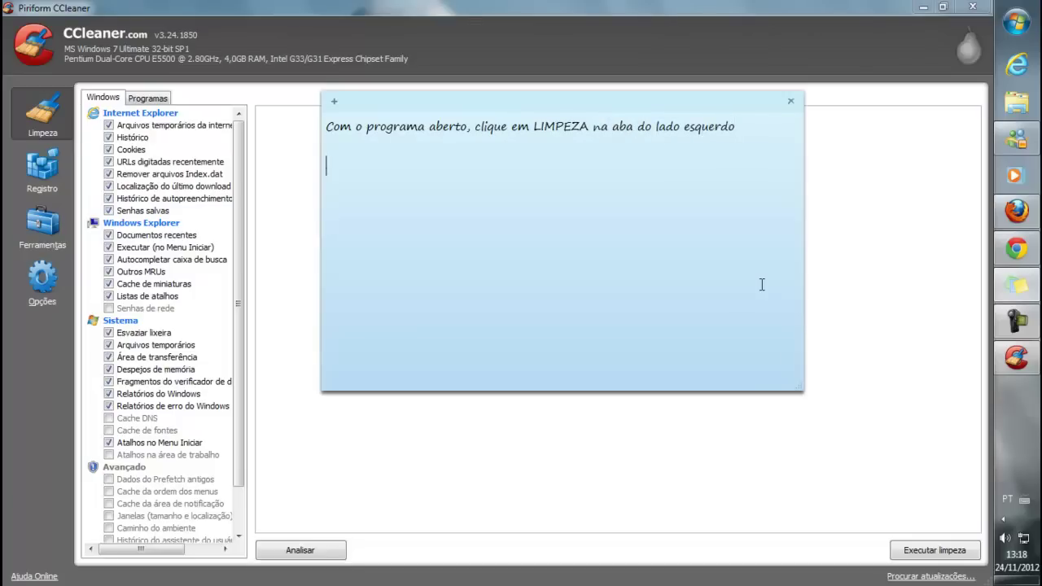
{"action": "type", "text": "epois em ANALISAR"}
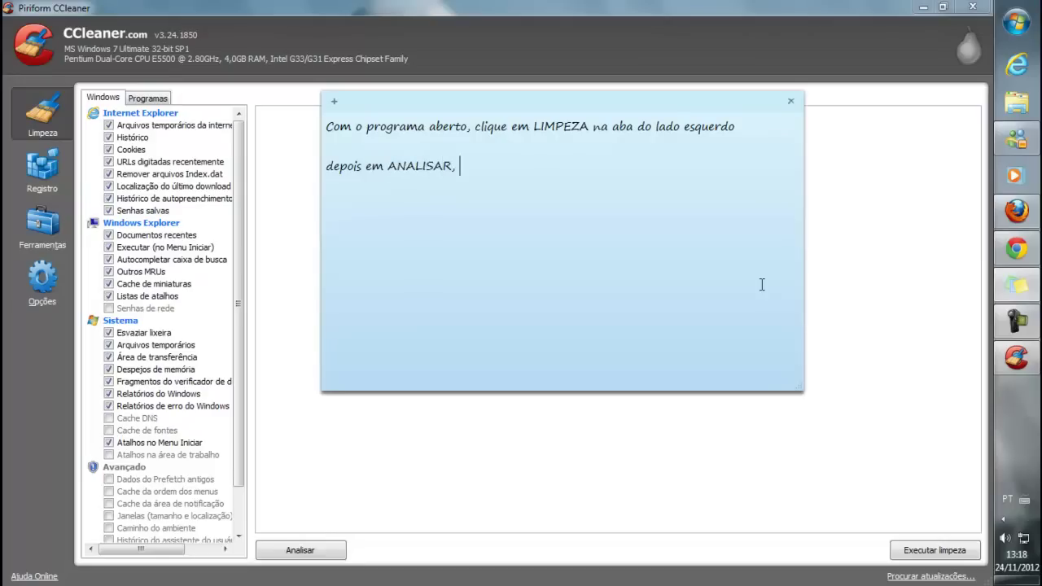
{"action": "type", "text": ", e em EXECUTAR LIM"}
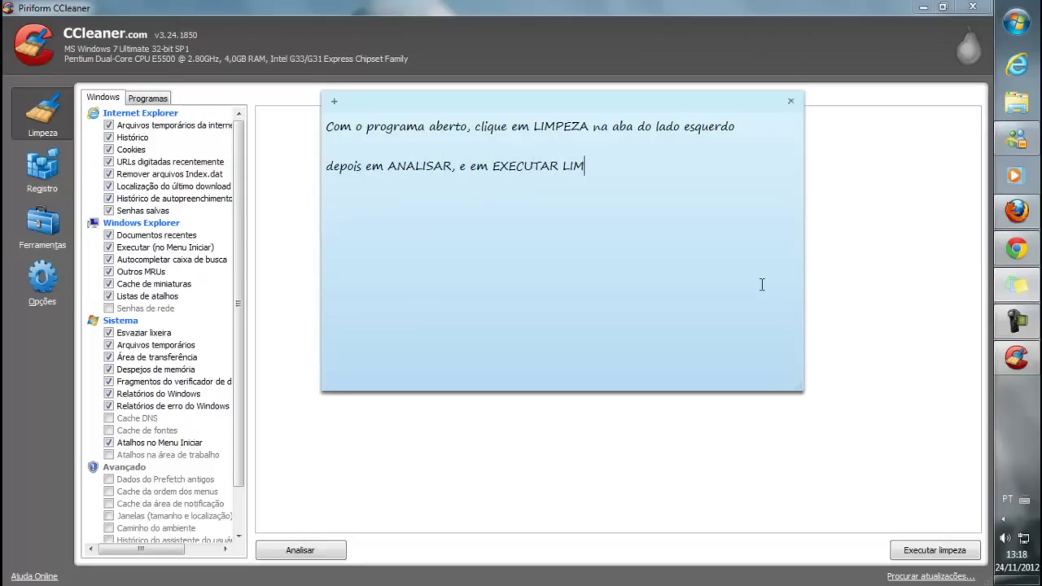
{"action": "type", "text": "PENZA!"}
{"action": "left_click", "coordinate": [757, 407]}
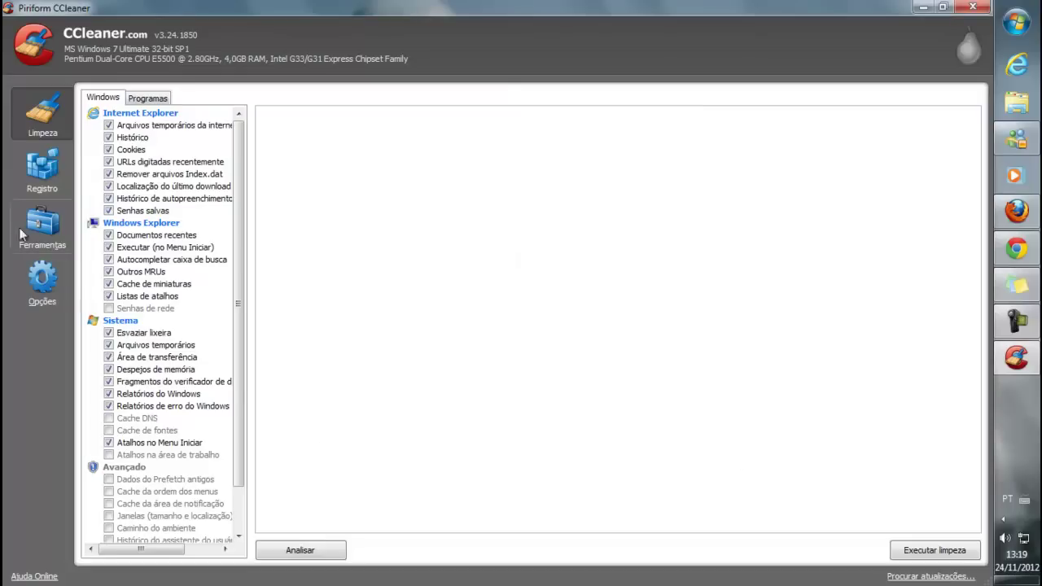
- Analyse the default cleaning items in CCleaner, cancelling the analysis partway, and run the cleaning
{"action": "left_click", "coordinate": [299, 552]}
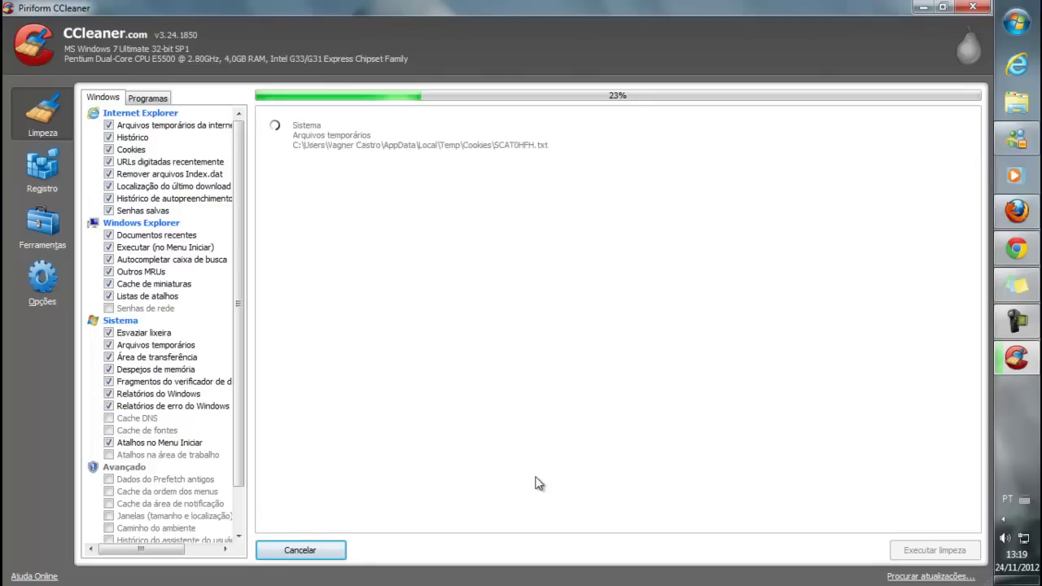
{"action": "key", "text": "Return"}
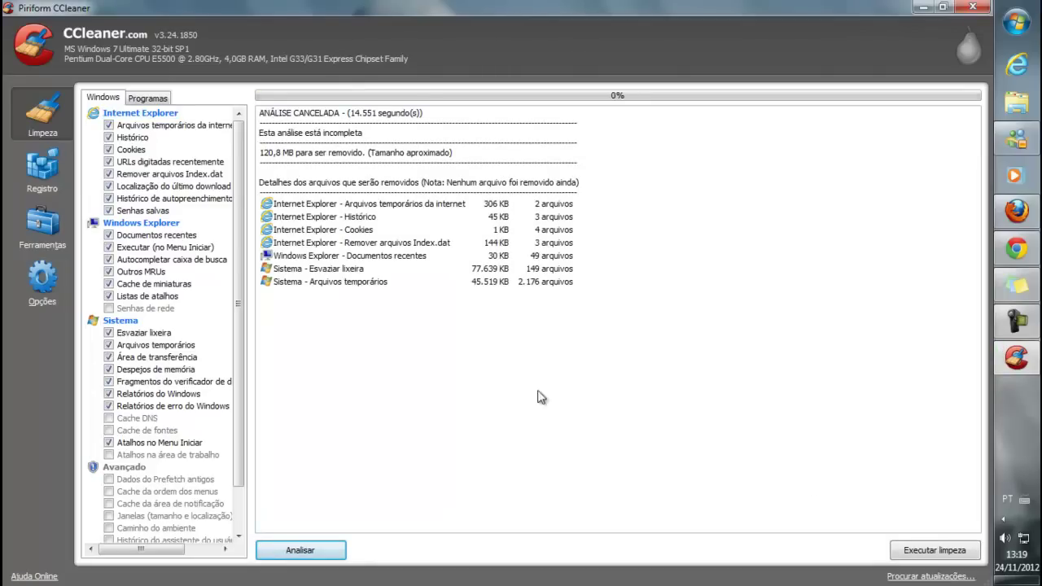
{"action": "left_click", "coordinate": [920, 557]}
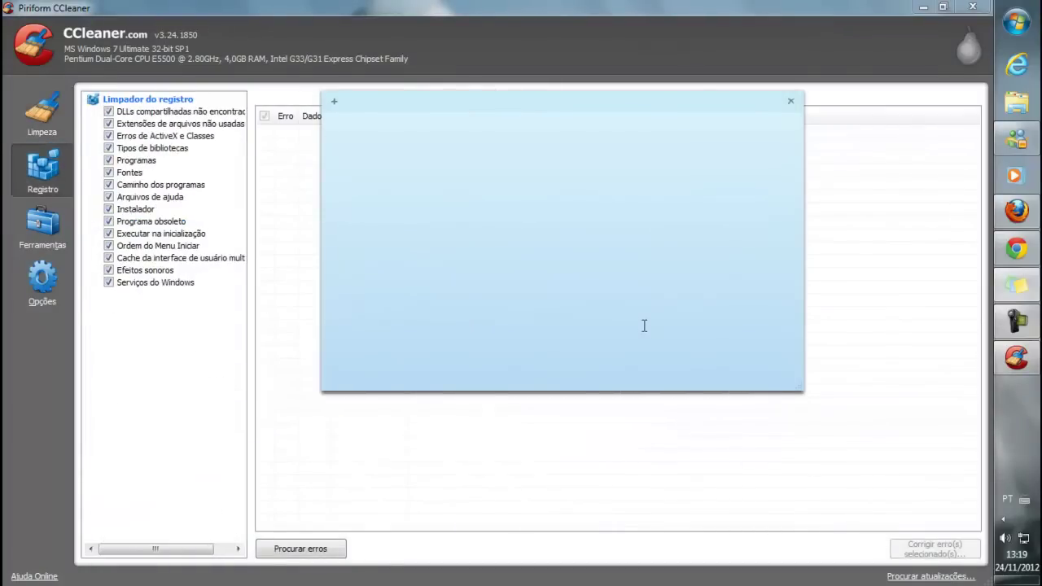
- Write in the note "Espere o termino da limpeza, após clique em REGISTRO" and, as a separate paragraph, "após clique em PROCURAR ERROS"
{"action": "type", "text": "Espere o termino da limpeza, "}
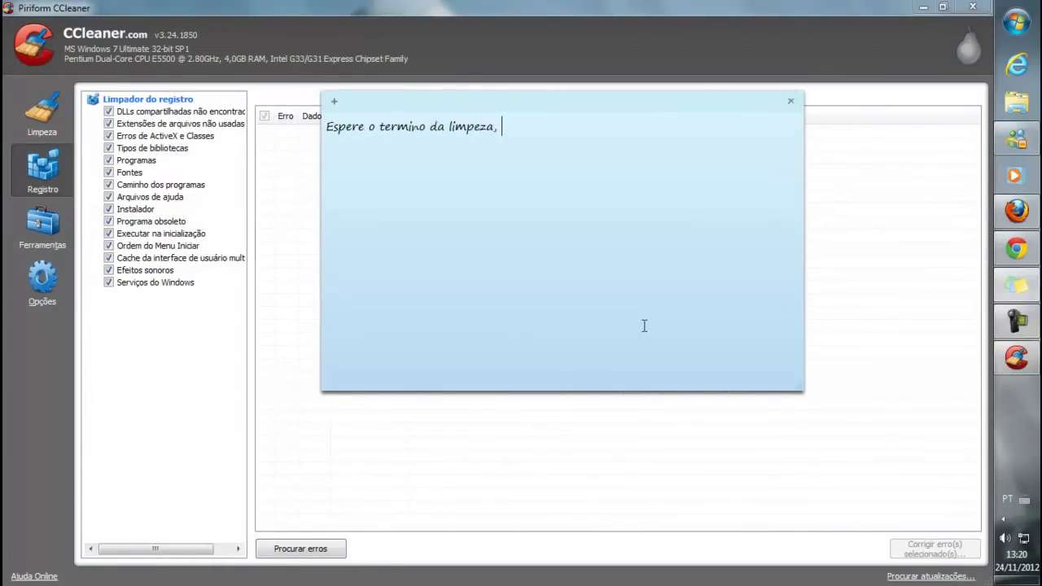
{"action": "type", "text": "após clique em REGISTRO  "}
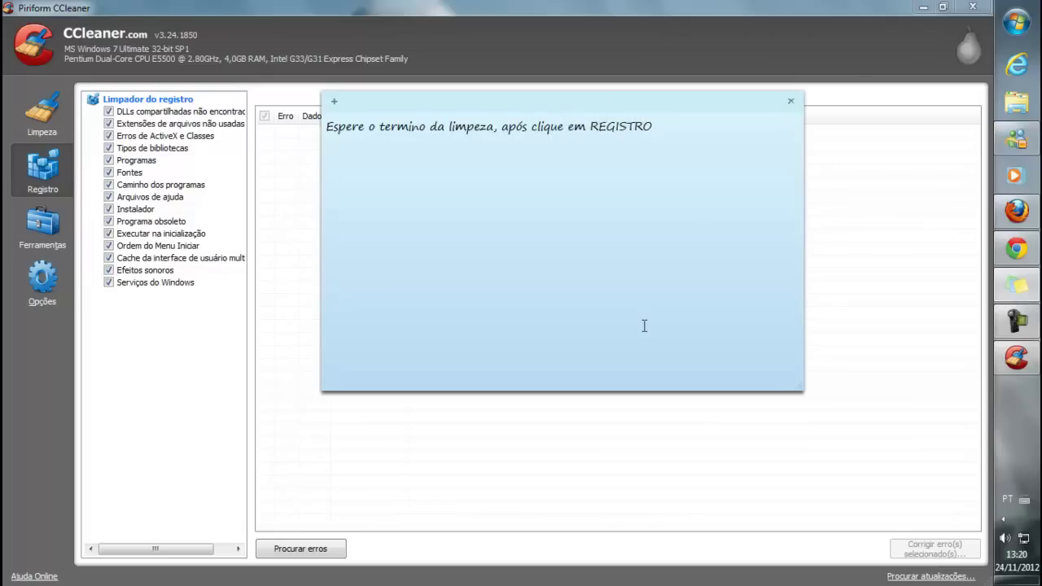
{"action": "type", "text": "após clique em PROCURAR ERROS"}
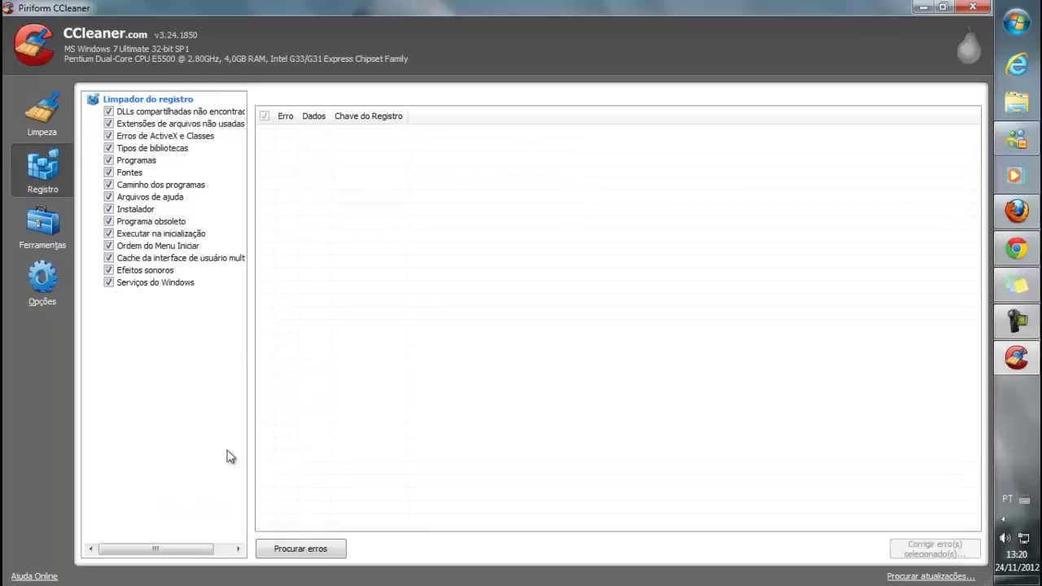
- Scan the registry for errors and replace the note's text with "espere, e clique em Corrigir erros caso encontre algum"
{"action": "left_click", "coordinate": [300, 548]}
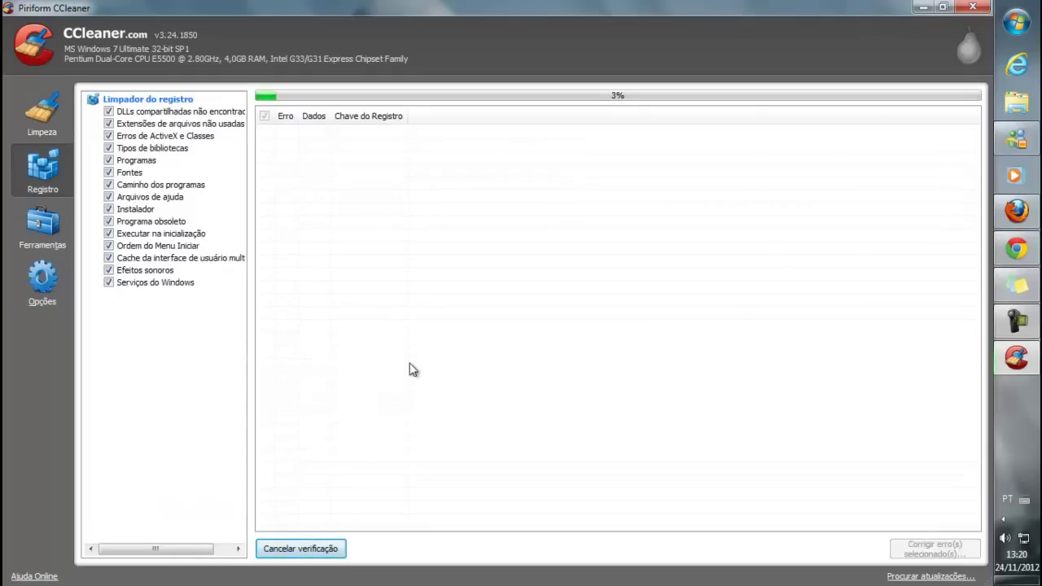
{"action": "left_click", "coordinate": [1019, 293]}
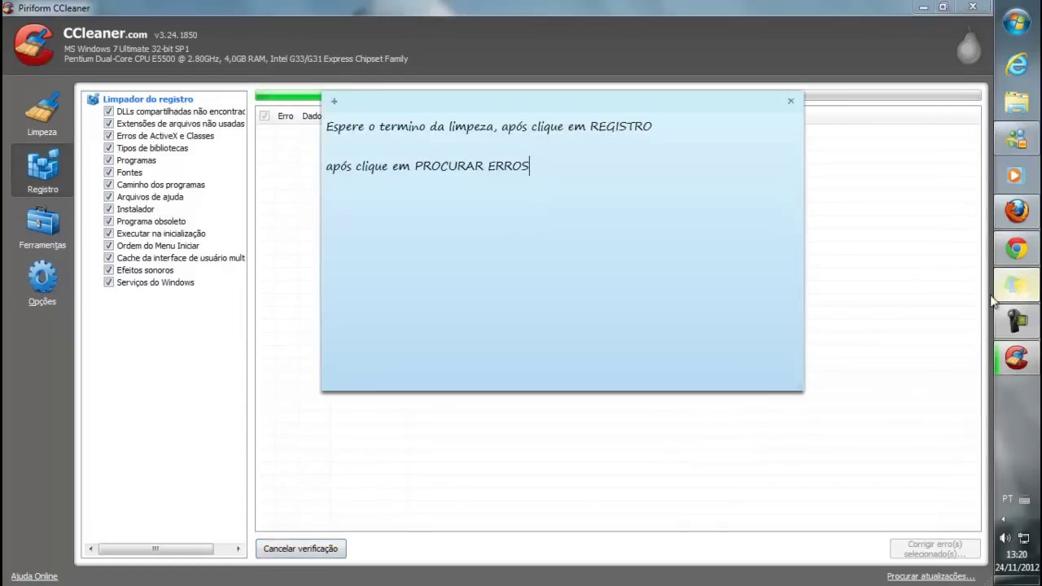
{"action": "key", "text": "ctrl+a"}
{"action": "key", "text": "Delete"}
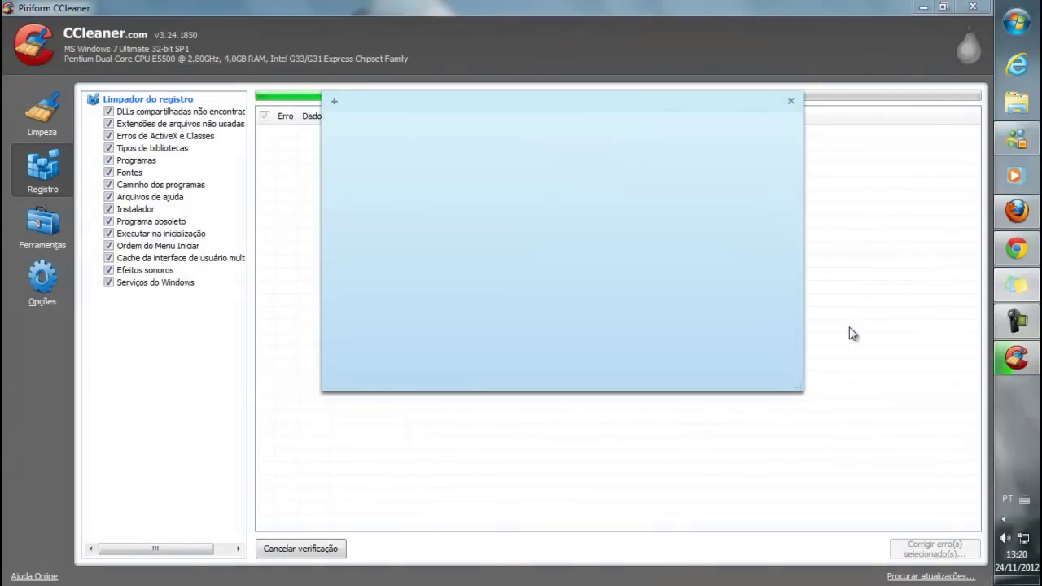
{"action": "type", "text": "espere, e clique em"}
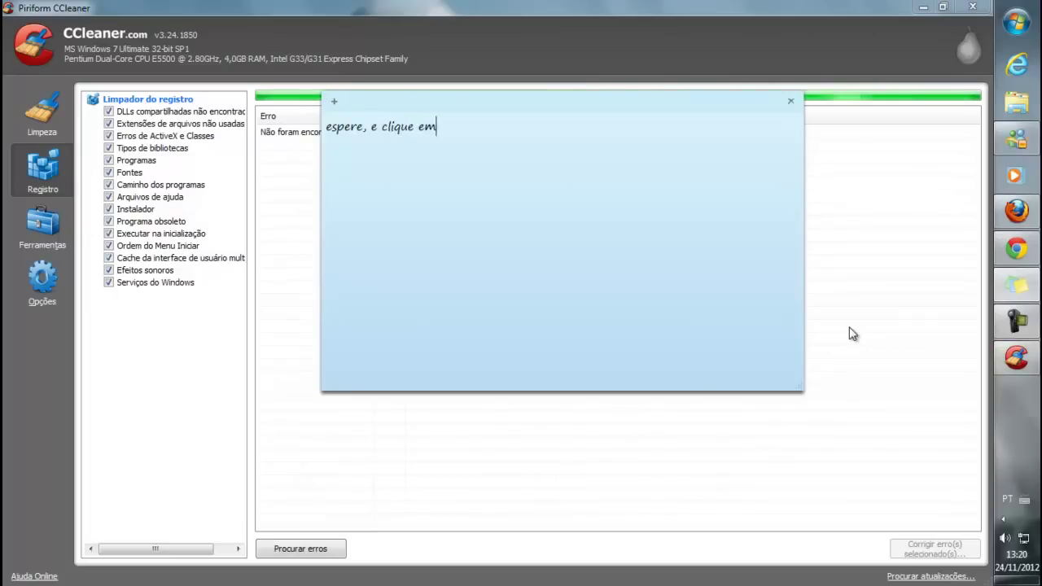
{"action": "type", "text": " Corrigir erros caso encontre algu"}
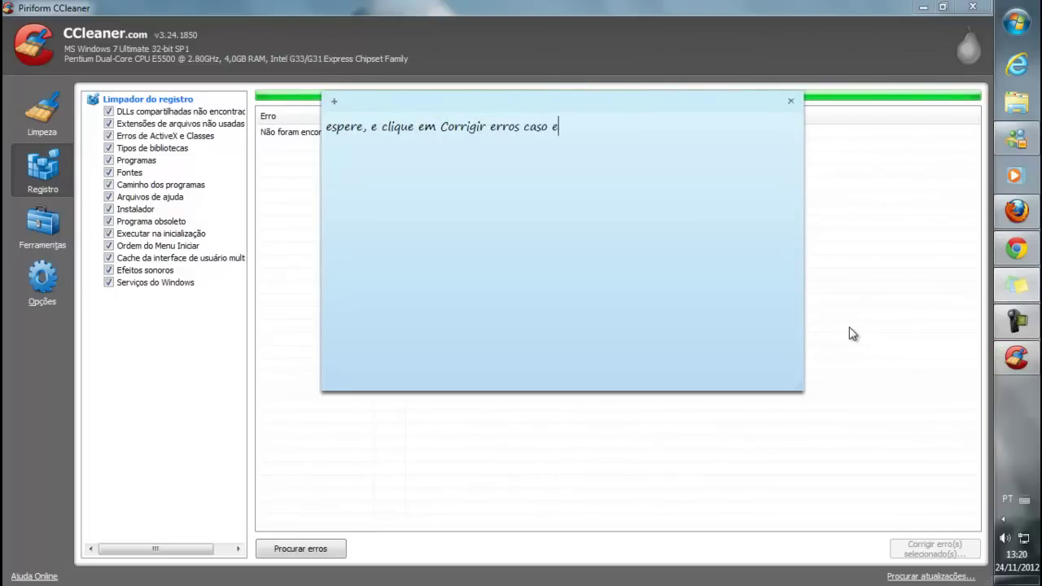
{"action": "type", "text": "m"}
{"action": "key", "text": "Return"}
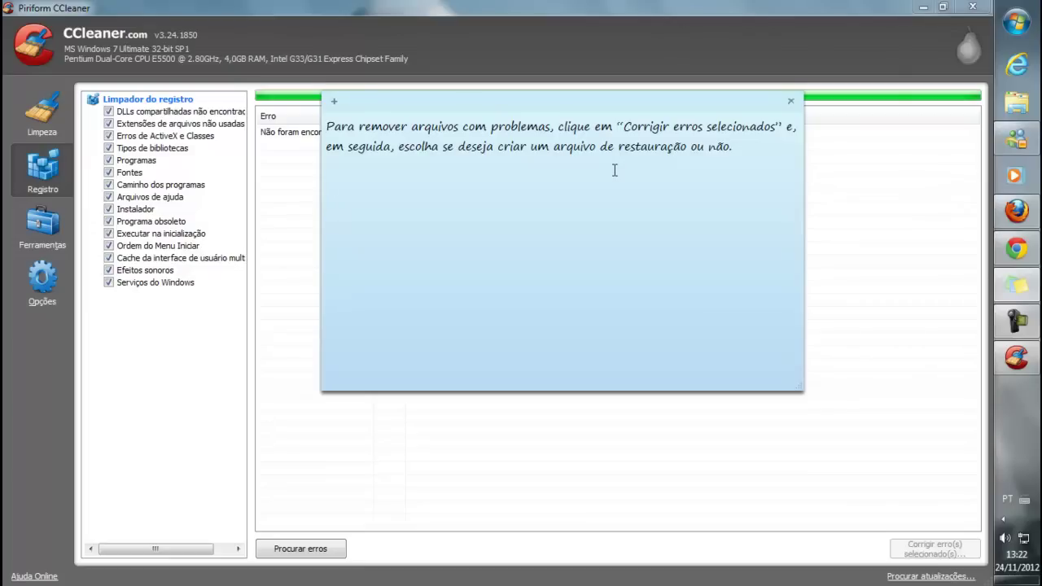
- Add "Não é necessário que você salve esses arquivos! Pronto vamos a outras dicas!" below the note's paragraph about removing problem files
{"action": "type", "text": "o é necessário que "}
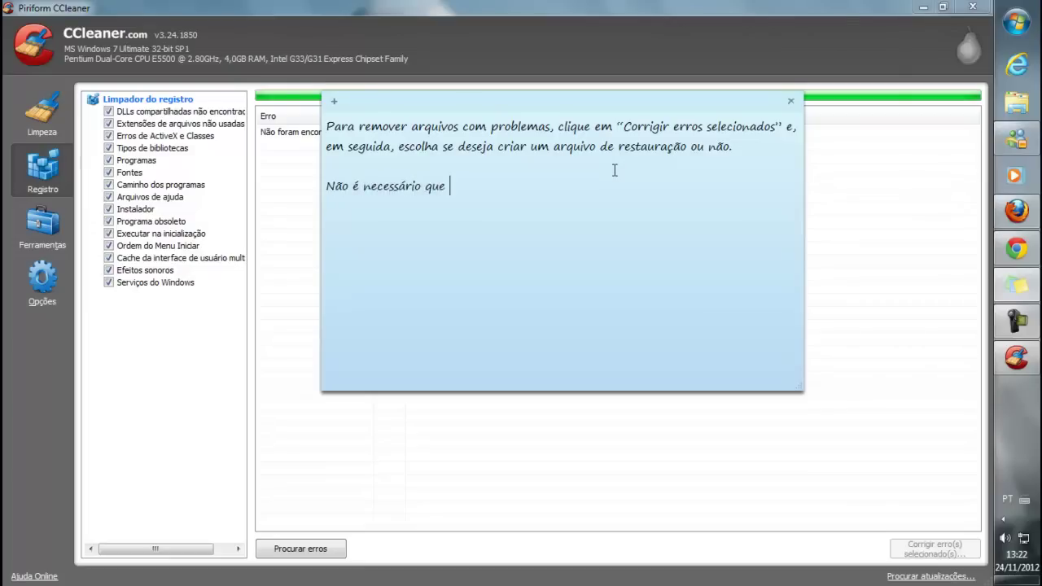
{"action": "type", "text": "você salve ess"}
{"action": "key", "text": "BackSpace"}
{"action": "key", "text": "BackSpace"}
{"action": "type", "text": "sses arquivos! Pronto  vamos a outras dicas!"}
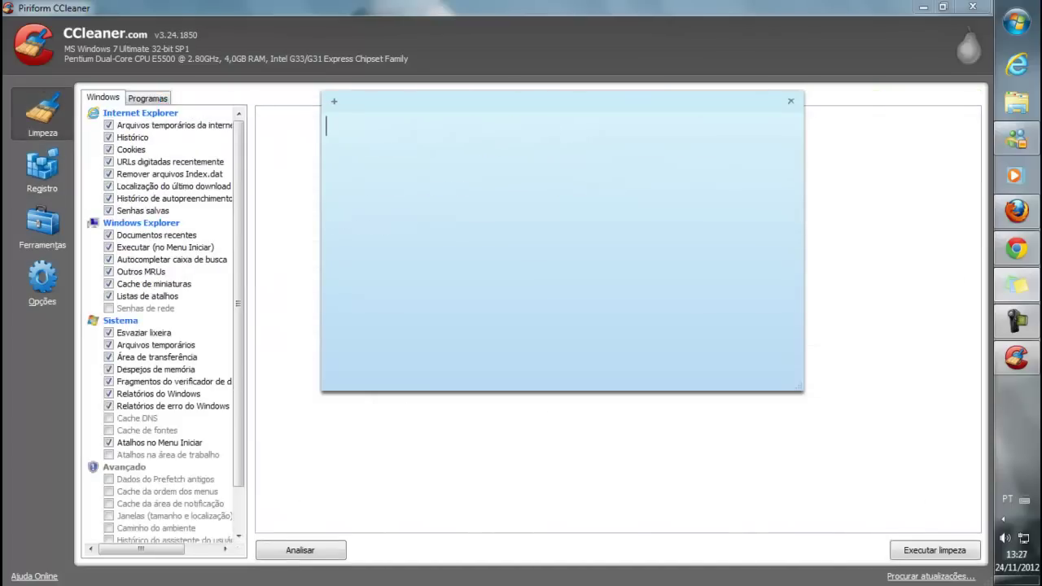
- Write in the note "Outro modo de limpar seu navegador é pressionando Crtl+Shift+Del > Preencha todos os quadrados > todos > limpar dados de navegação;"
{"action": "type", "text": "ot"}
{"action": "key", "text": "BackSpace"}
{"action": "type", "text": "utro modo de limpar"}
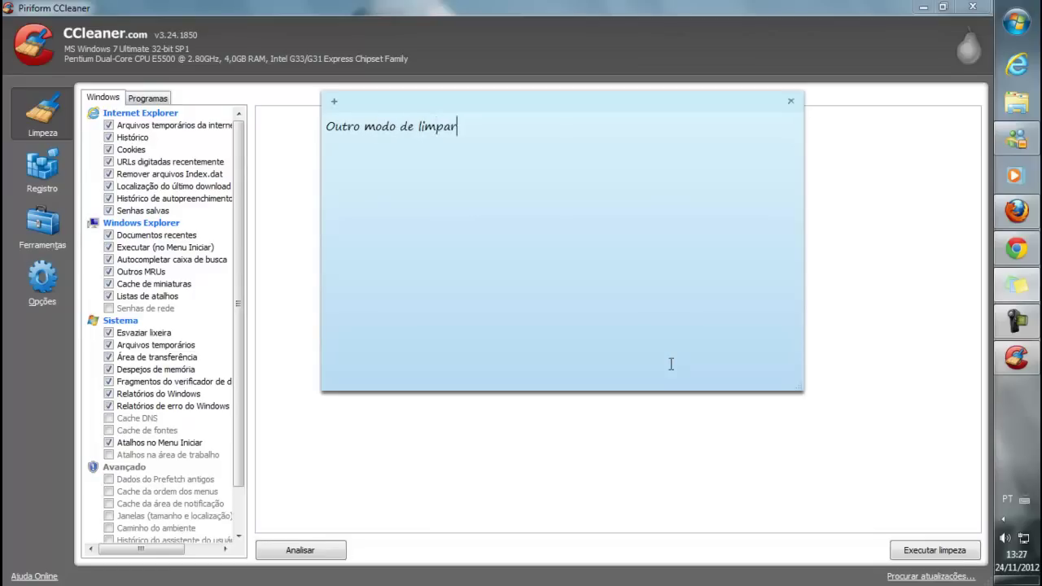
{"action": "type", "text": " seu navegador"}
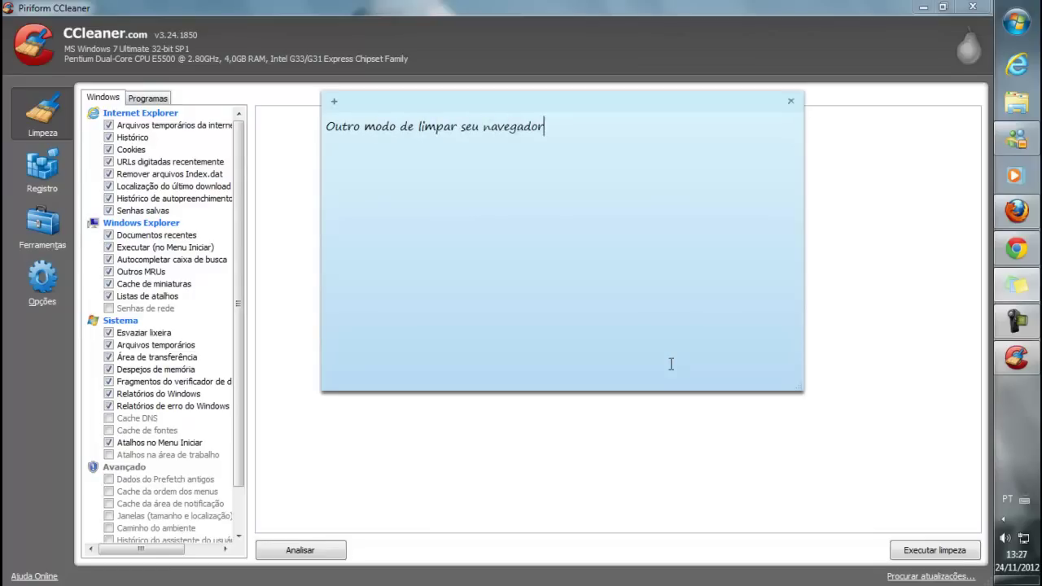
{"action": "type", "text": " é pressionando"}
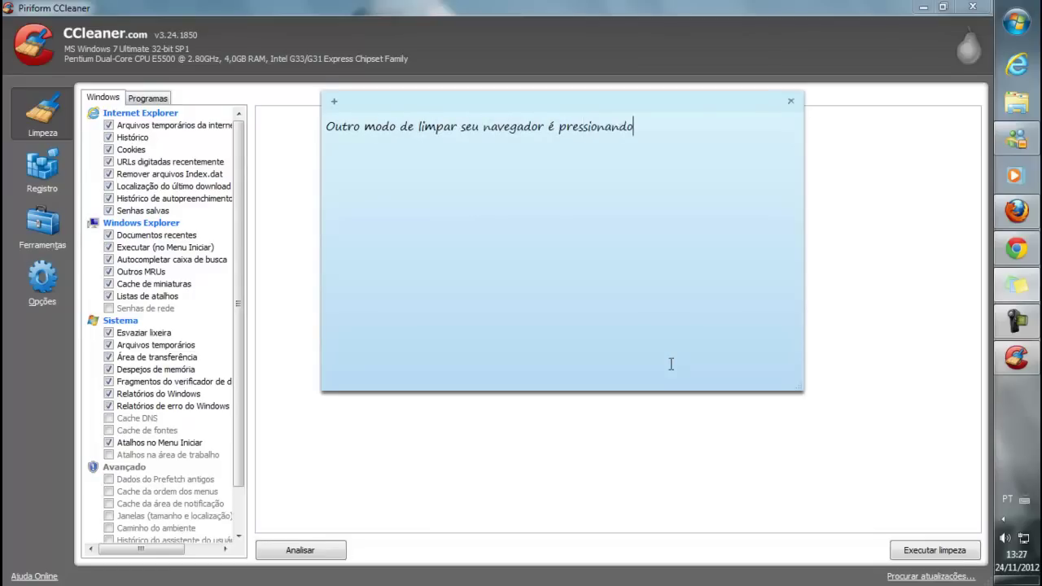
{"action": "type", "text": "Crtl+Shift+Del > Preencha todos os quadrados > todos > limpar dados de navegação;"}
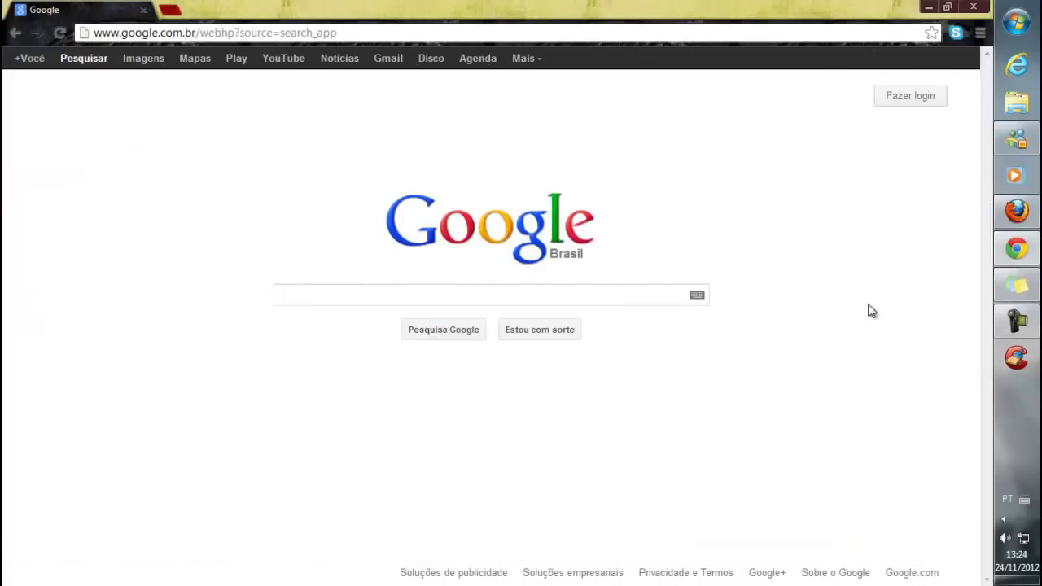
- Show the sticky note about extensions, disable Skype Click to Call and uProtect.it in Chrome, and close the extensions page
{"action": "left_click", "coordinate": [1016, 285]}
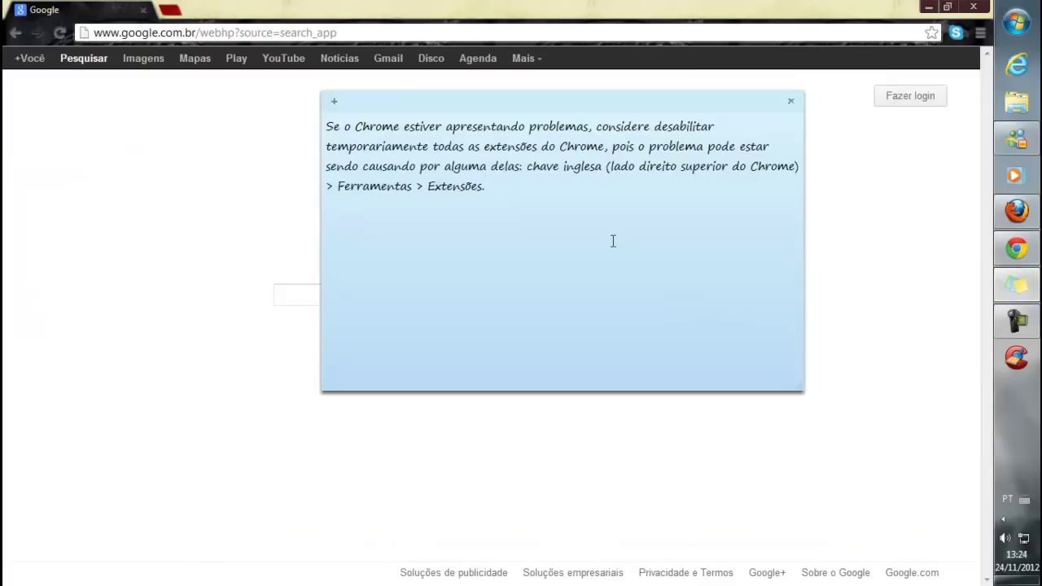
{"action": "left_click", "coordinate": [875, 316]}
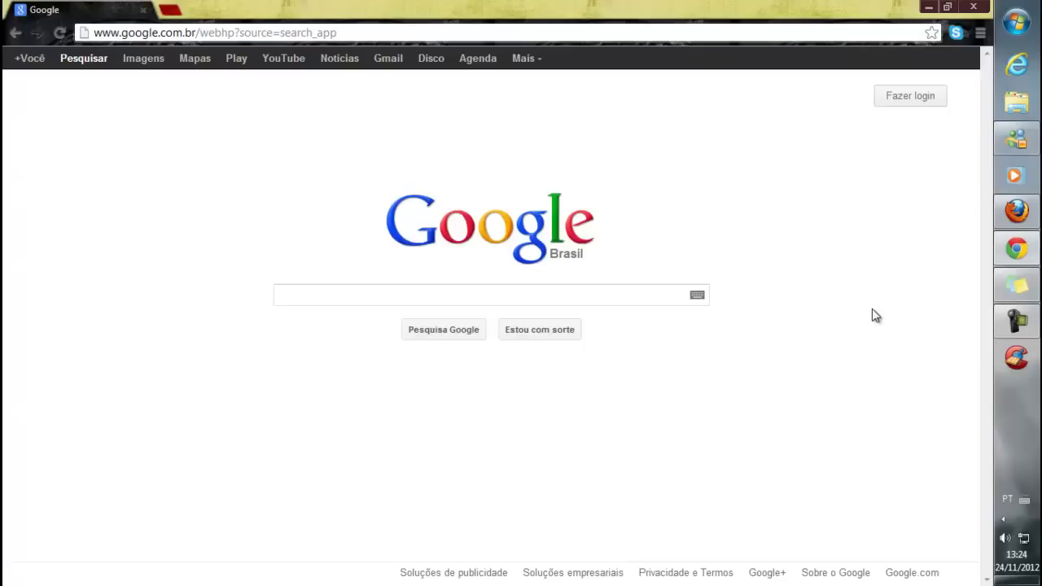
{"action": "left_click", "coordinate": [980, 32]}
{"action": "mouse_move", "coordinate": [834, 222]}
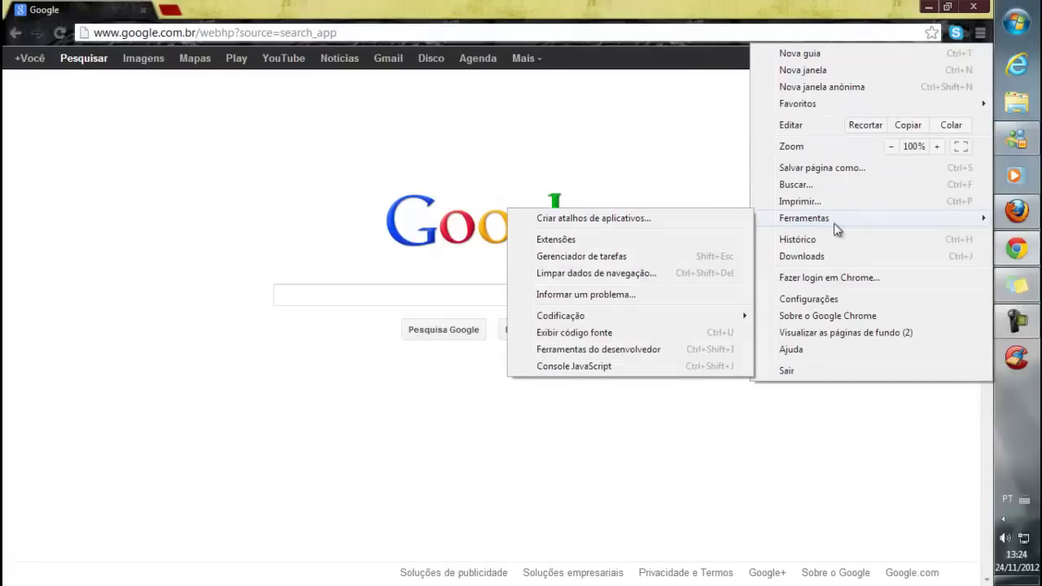
{"action": "left_click", "coordinate": [563, 242]}
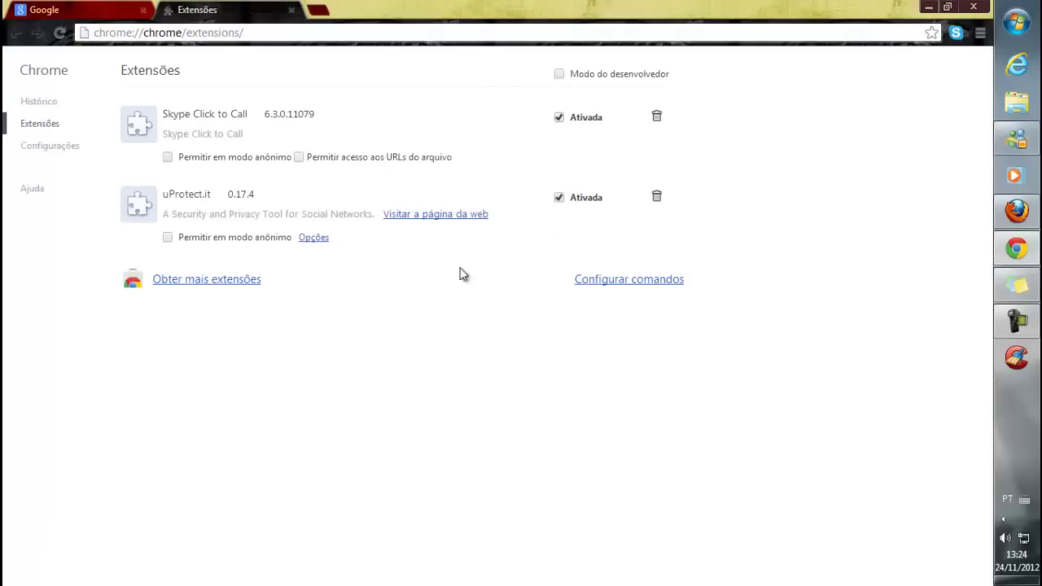
{"action": "left_click", "coordinate": [561, 119]}
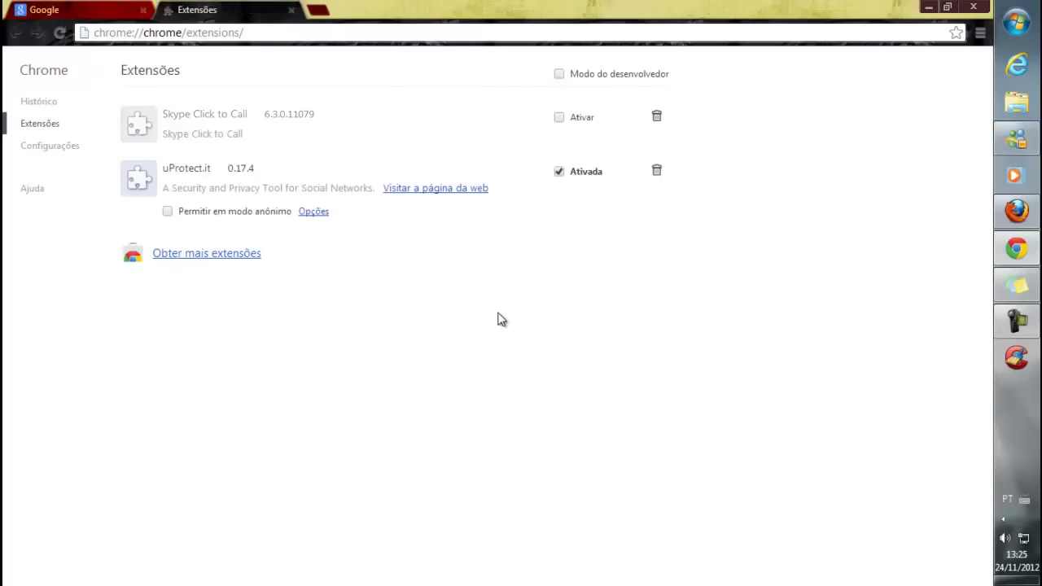
{"action": "left_click", "coordinate": [560, 173]}
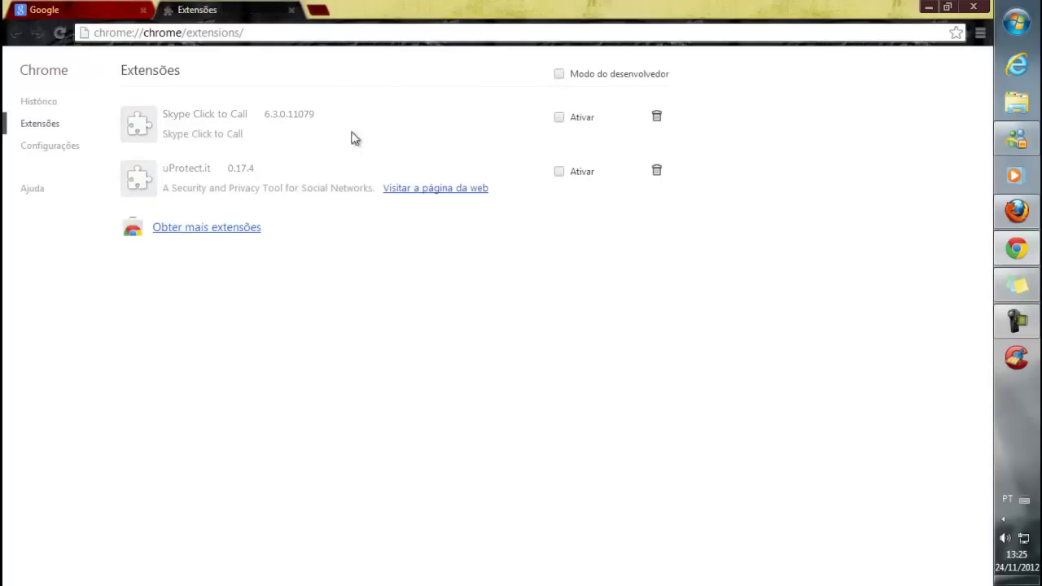
{"action": "left_click", "coordinate": [292, 10]}
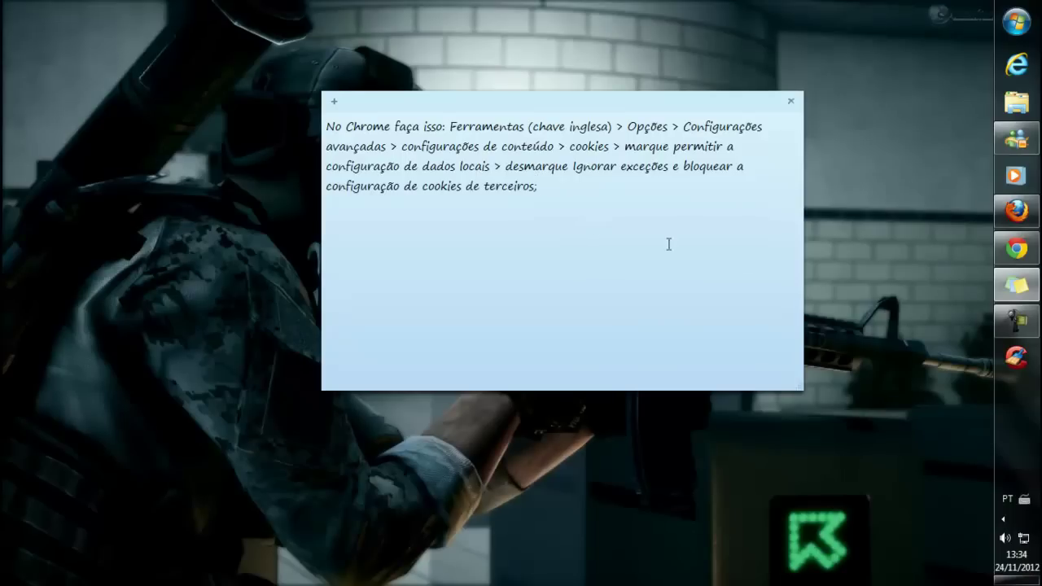
- Switch to Chrome and turn off blocking of third-party cookies and site data in the content settings, accepting the change
{"action": "mouse_move", "coordinate": [1015, 249]}
{"action": "left_click", "coordinate": [895, 248]}
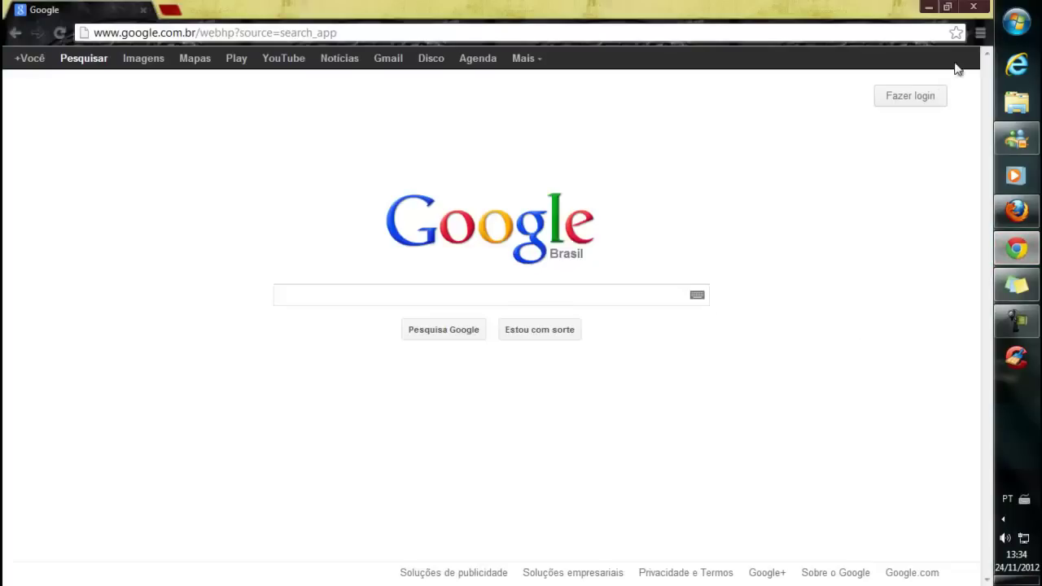
{"action": "left_click", "coordinate": [980, 32]}
{"action": "left_click", "coordinate": [836, 301]}
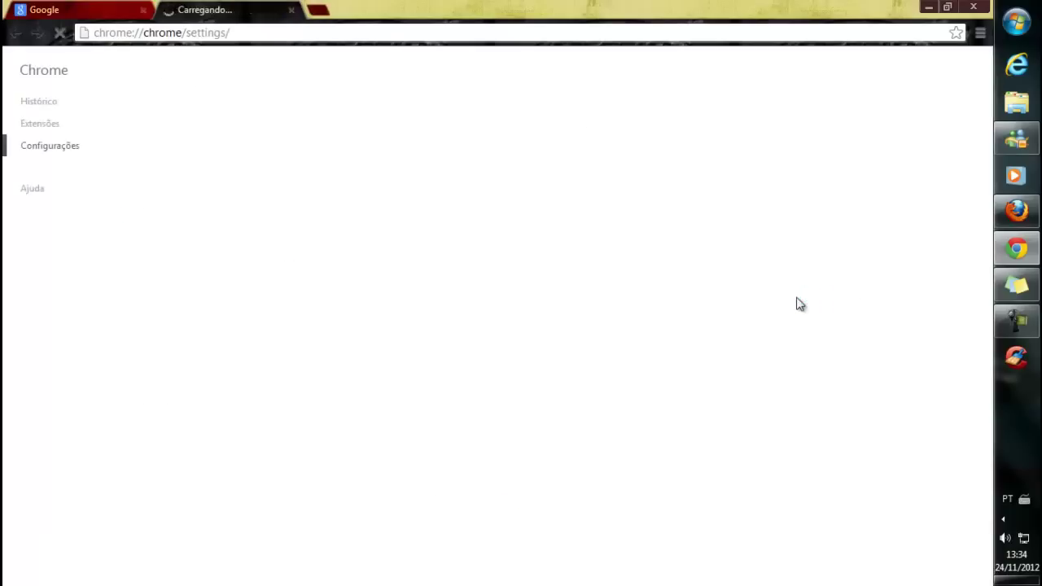
{"action": "scroll", "coordinate": [613, 367], "scroll_direction": "down", "scroll_amount": 2}
{"action": "left_click", "coordinate": [196, 561]}
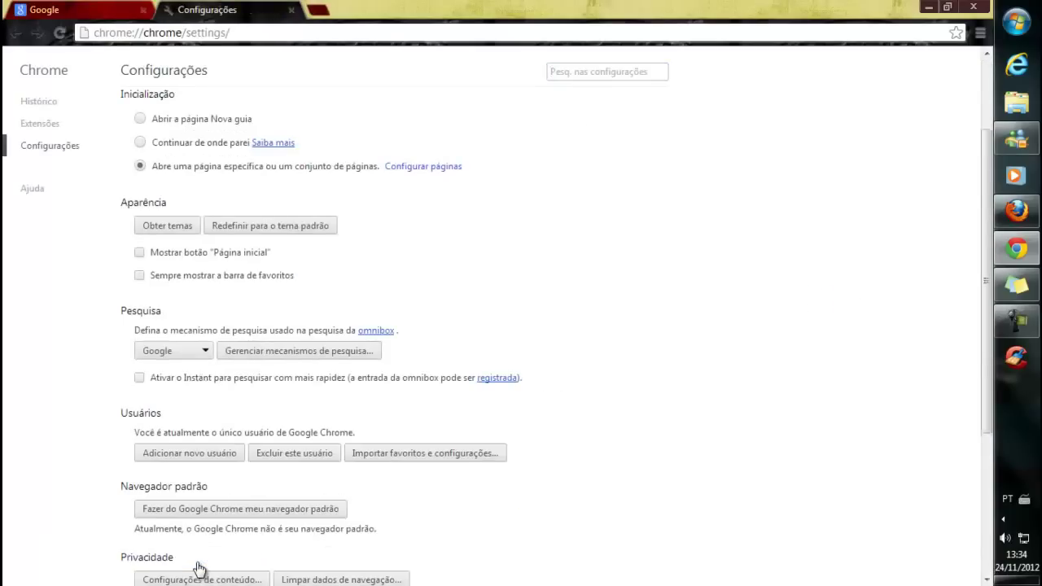
{"action": "scroll", "coordinate": [351, 496], "scroll_direction": "down", "scroll_amount": 4}
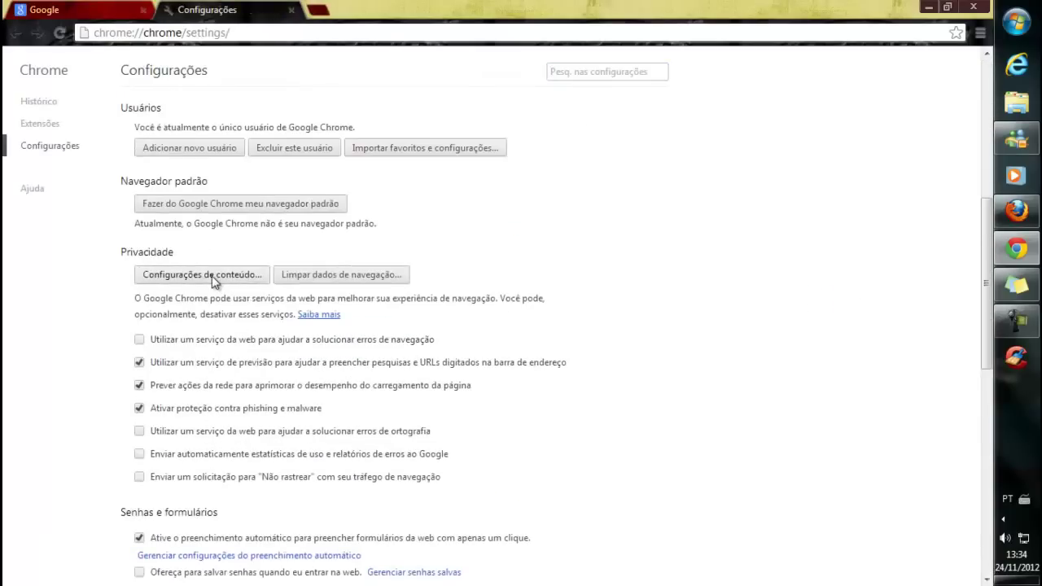
{"action": "left_click", "coordinate": [213, 280]}
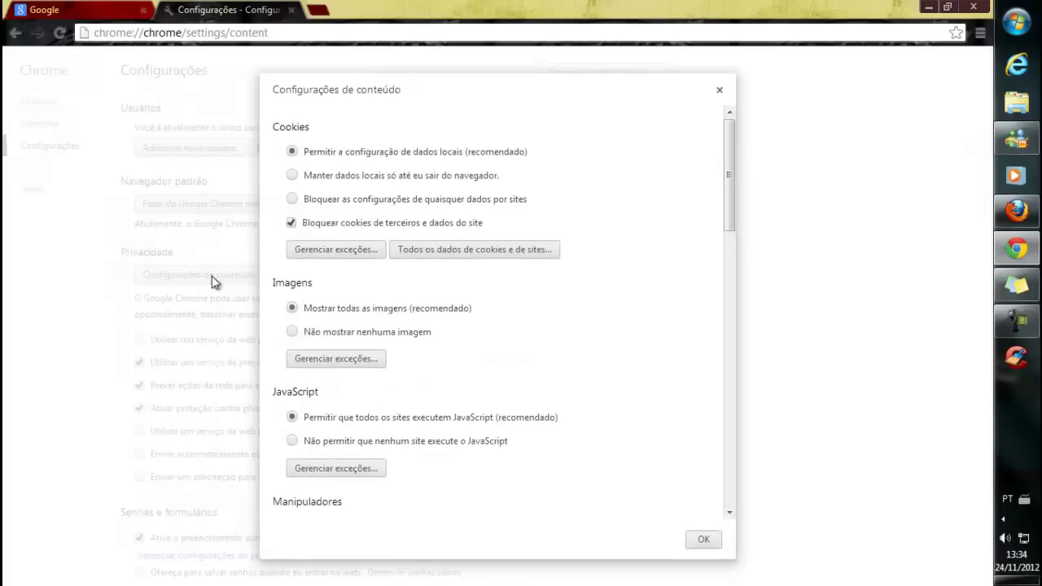
{"action": "left_click", "coordinate": [291, 223]}
{"action": "left_click", "coordinate": [703, 541]}
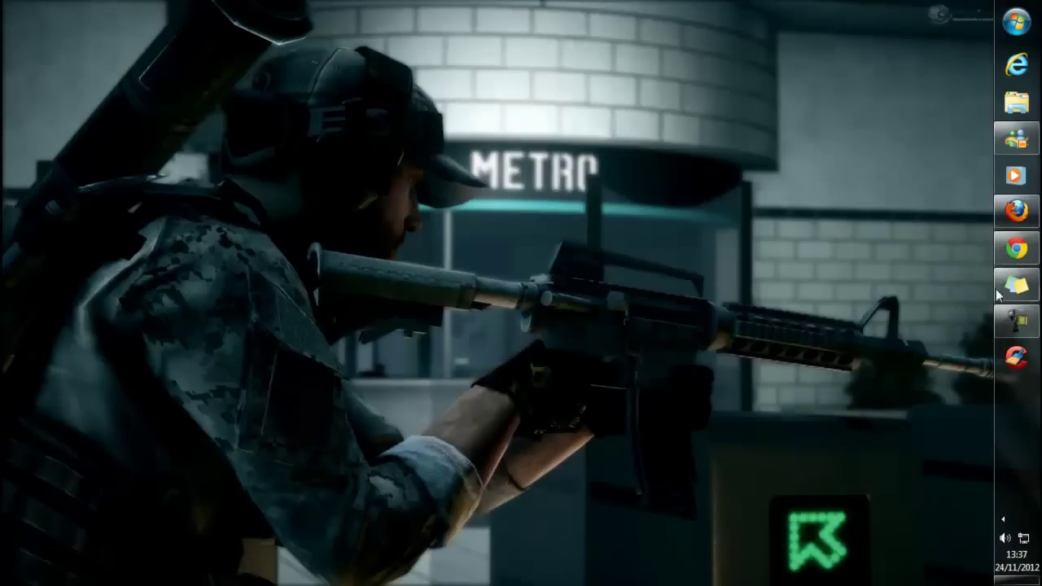
- In Chrome's advanced privacy settings, disable the "Não rastrear" request, automatic usage statistics and error reports, and the URL prediction service, and close the settings
{"action": "left_click", "coordinate": [1016, 285]}
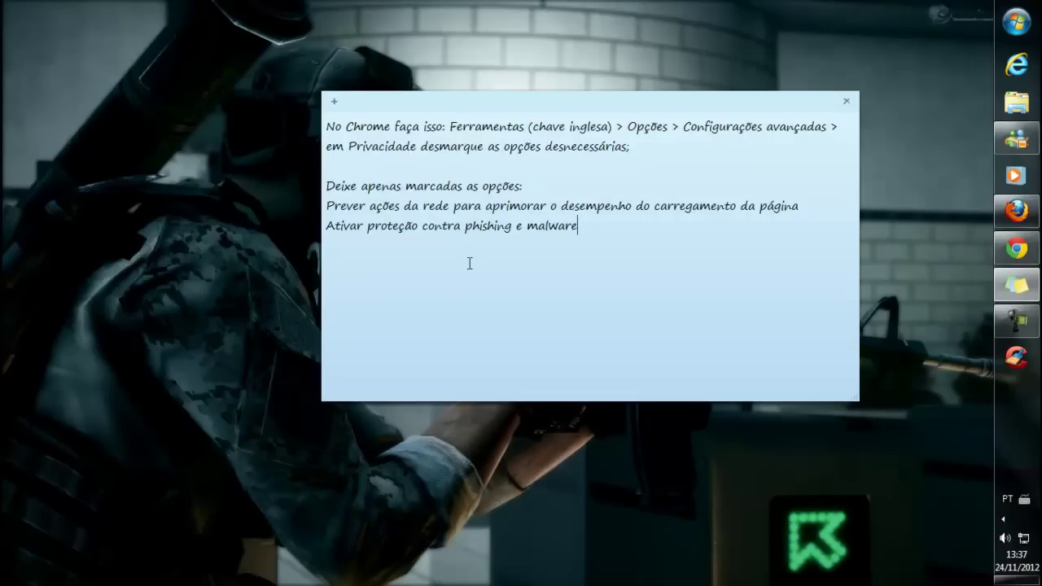
{"action": "left_click", "coordinate": [1016, 249]}
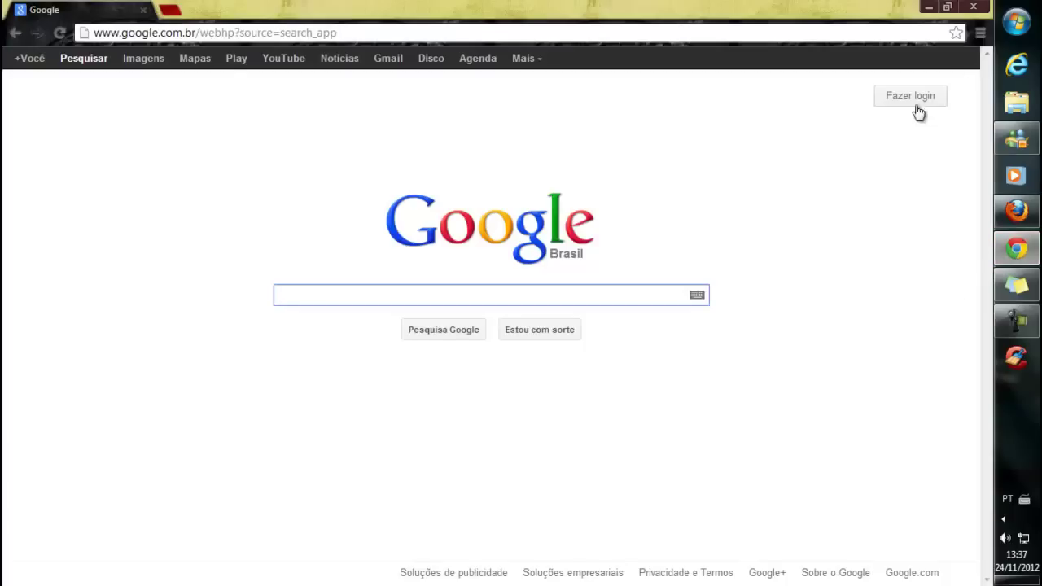
{"action": "left_click", "coordinate": [980, 32]}
{"action": "left_click", "coordinate": [851, 300]}
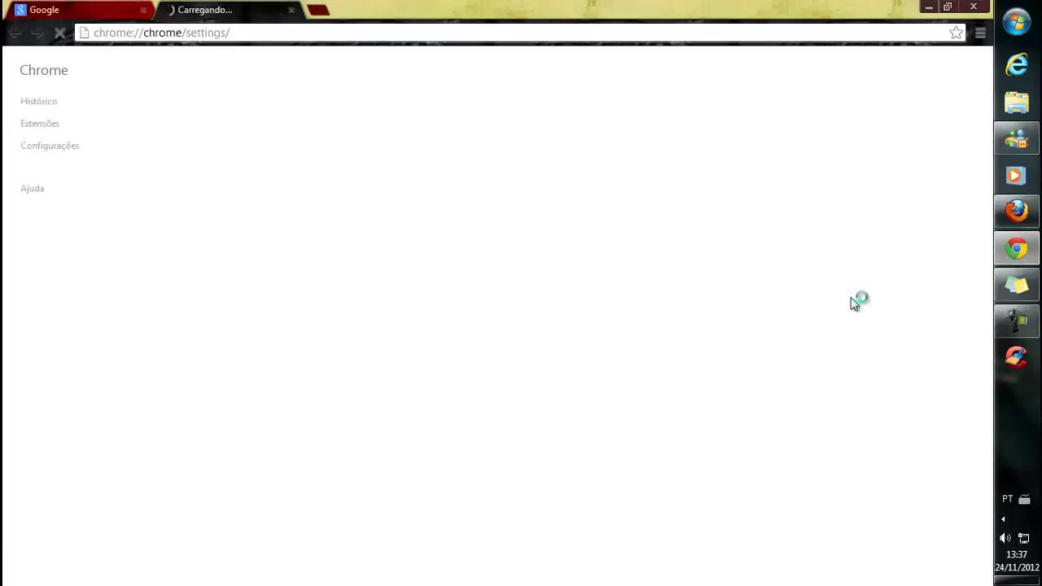
{"action": "scroll", "coordinate": [289, 444], "scroll_direction": "down", "scroll_amount": 2}
{"action": "left_click", "coordinate": [95, 560]}
{"action": "scroll", "coordinate": [599, 483], "scroll_direction": "down", "scroll_amount": 2}
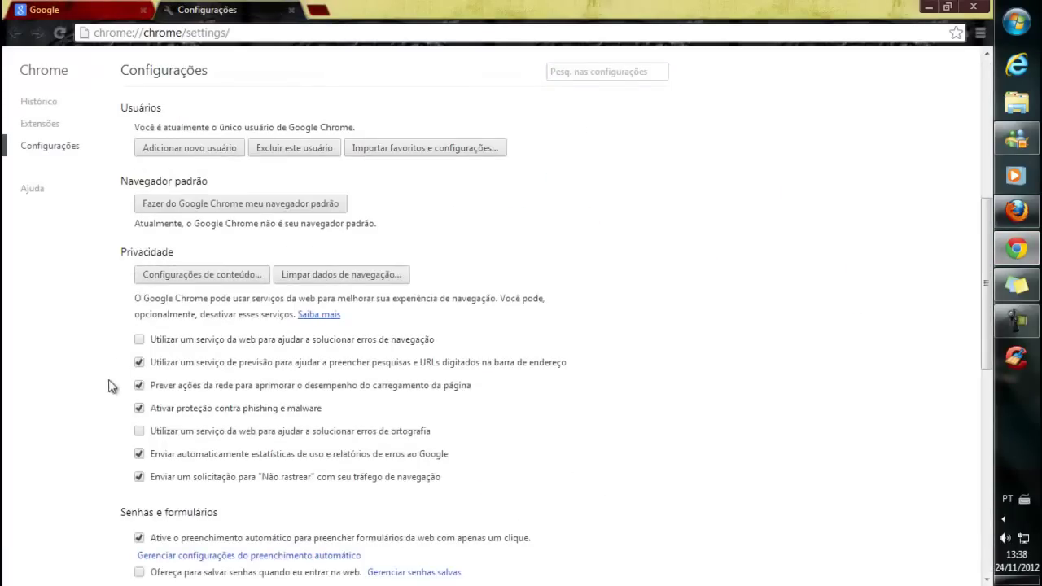
{"action": "left_click", "coordinate": [138, 476]}
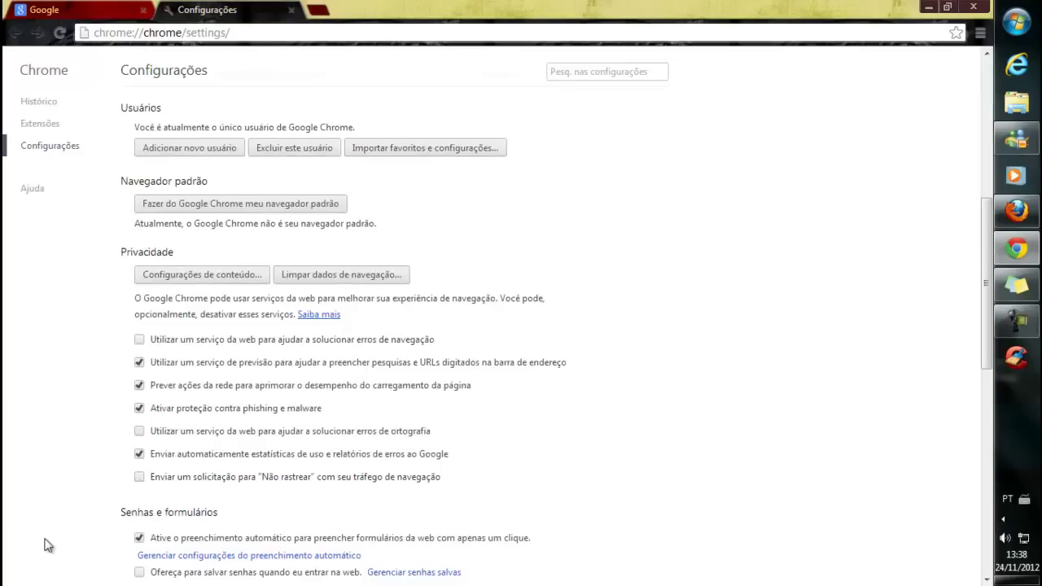
{"action": "left_click", "coordinate": [140, 454]}
{"action": "left_click", "coordinate": [139, 362]}
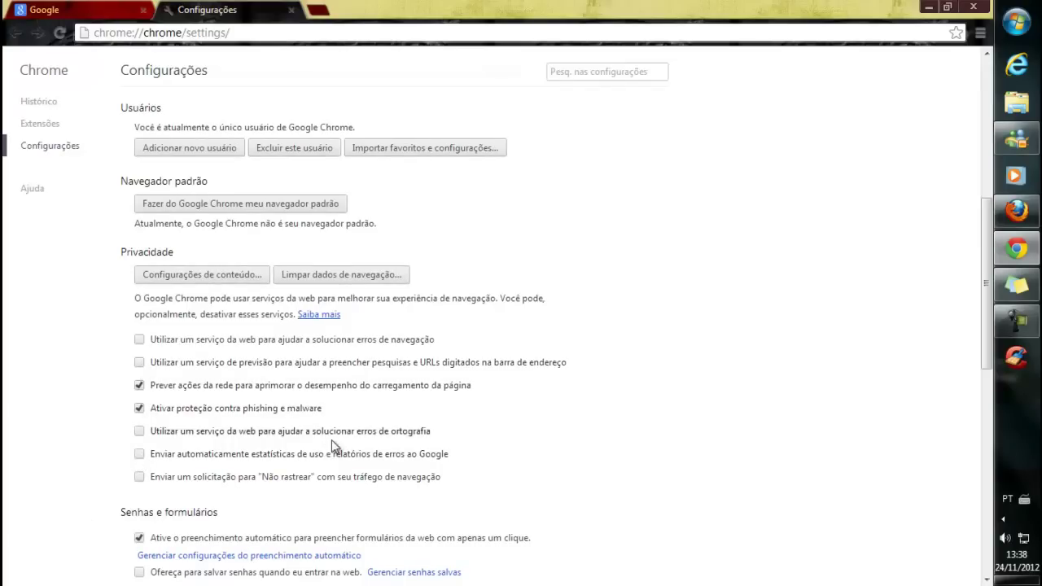
{"action": "left_click", "coordinate": [293, 10]}
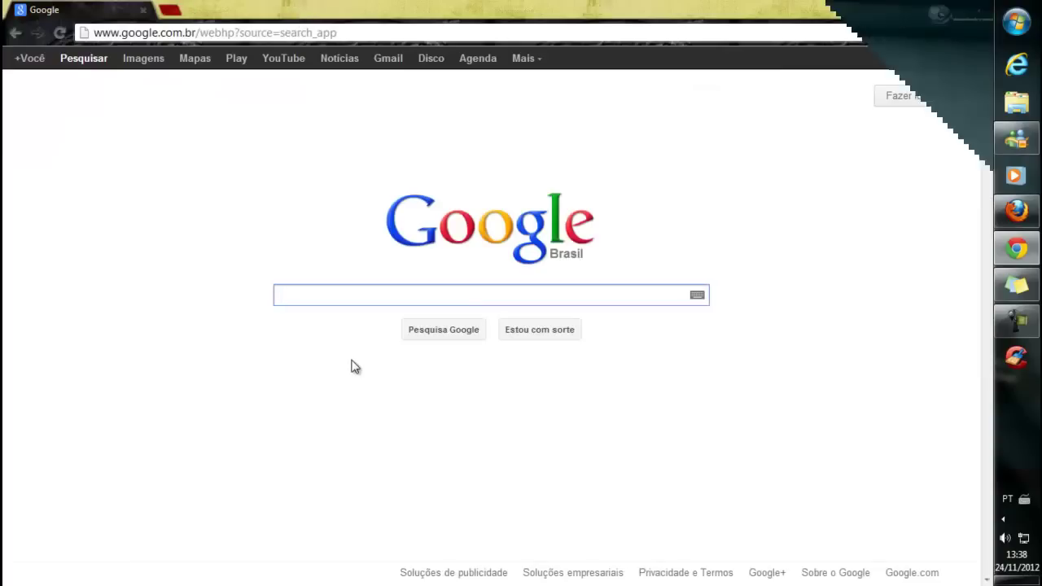